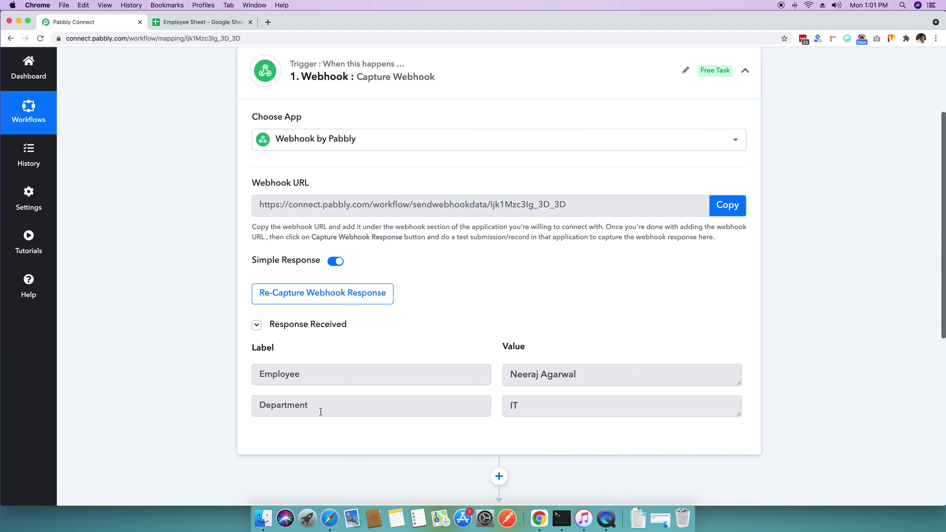
# Step: Expand the Lookup Table action card to reveal its settings
pyautogui.scroll(-1, 308, 401)
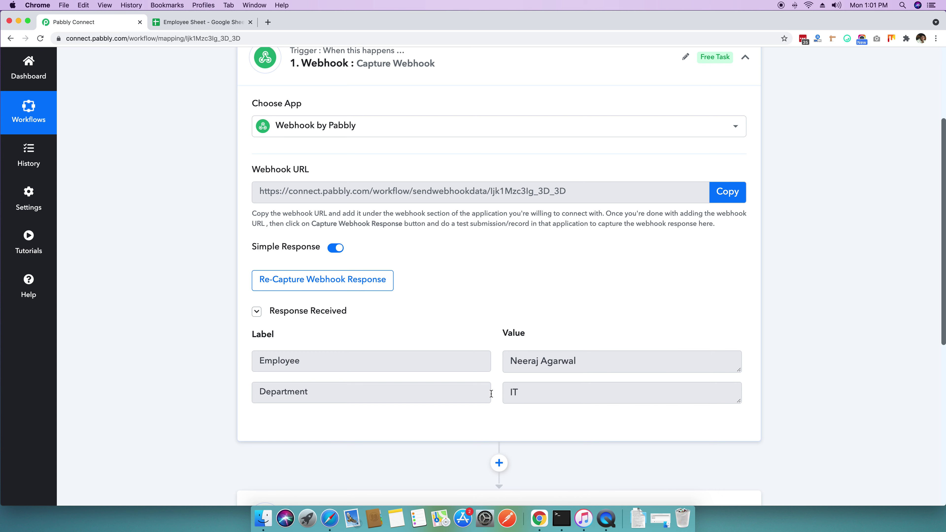
pyautogui.scroll(-5, 232, 365)
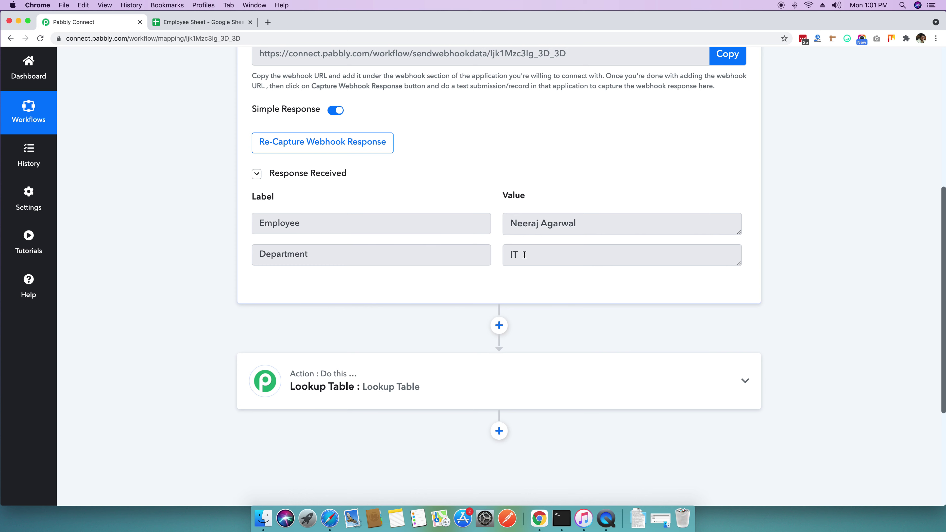
pyautogui.scroll(-3, 428, 269)
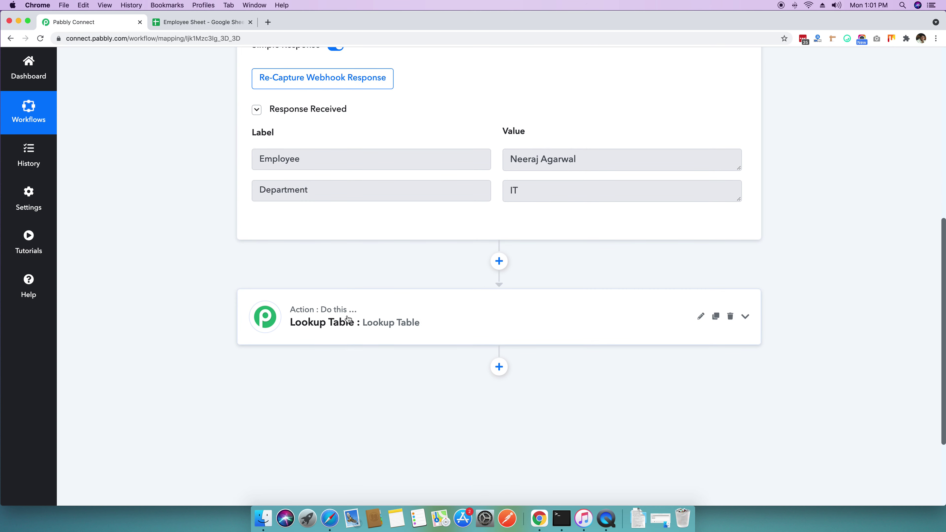
pyautogui.click(466, 322)
# Step: Scroll through the Lookup Table settings to the Department lookup key and mapping rows
pyautogui.scroll(-3, 205, 319)
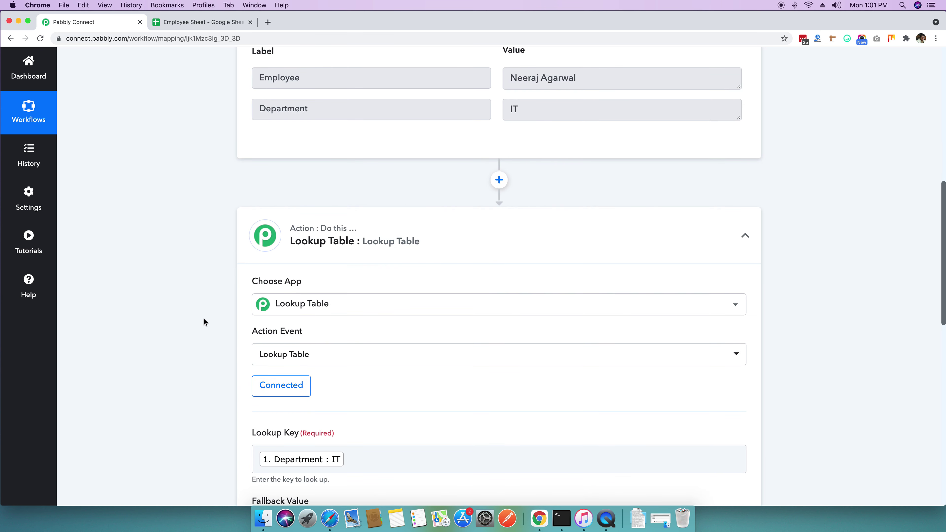
pyautogui.scroll(-3, 205, 319)
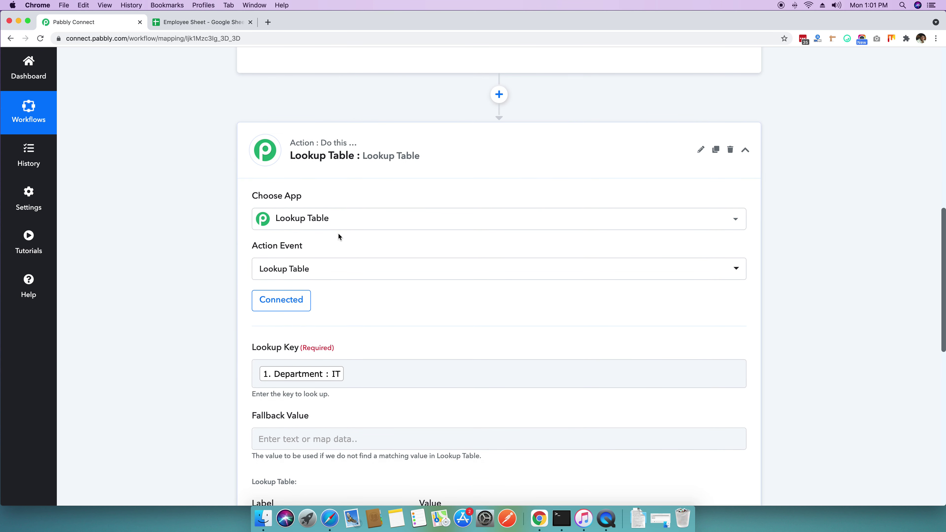
pyautogui.scroll(-3, 337, 232)
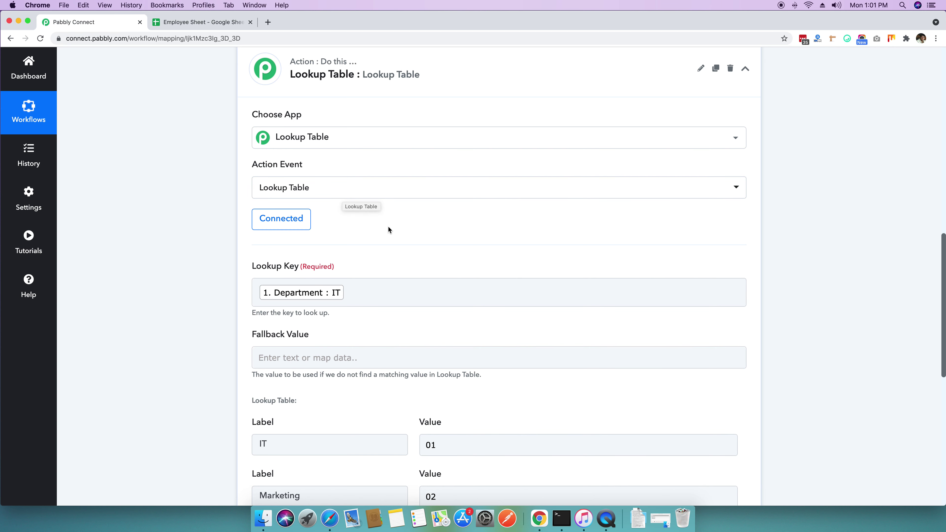
pyautogui.scroll(-1, 388, 226)
pyautogui.scroll(4, 389, 225)
pyautogui.scroll(1, 388, 223)
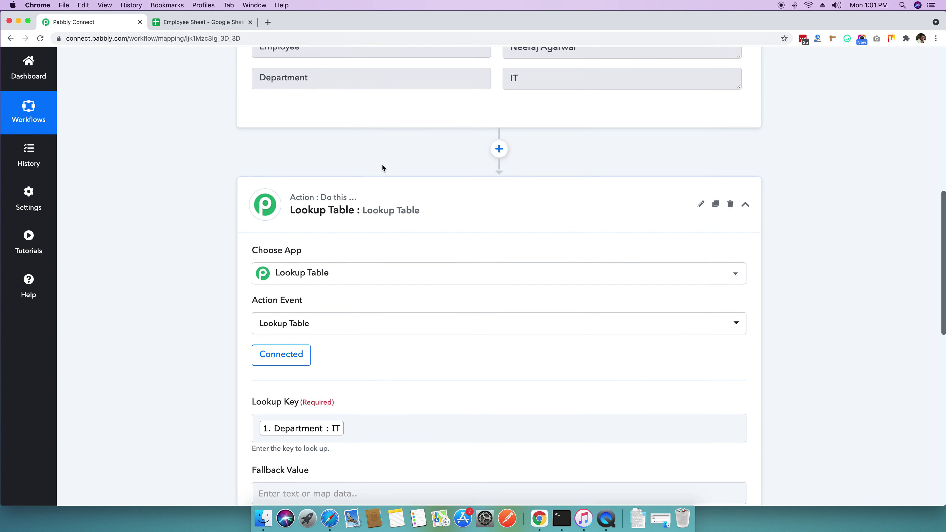
pyautogui.scroll(-7, 130, 278)
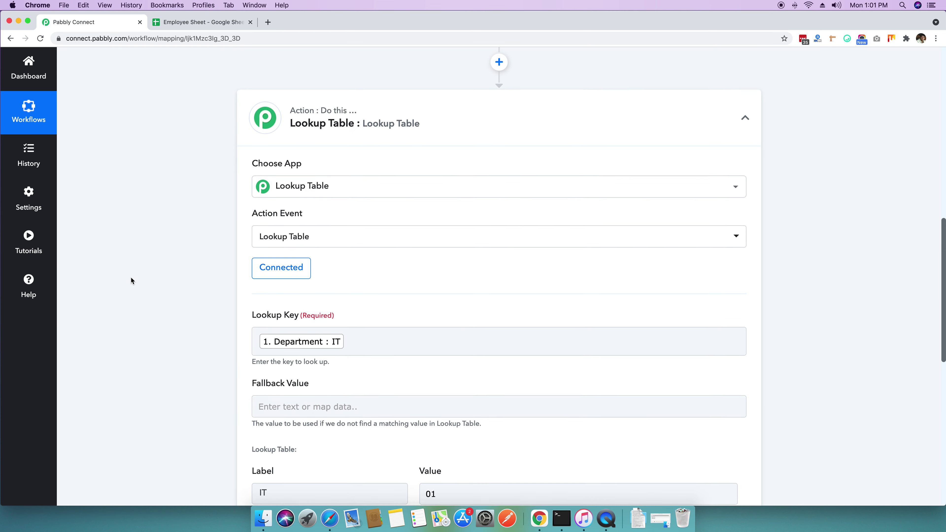
pyautogui.scroll(-2, 222, 255)
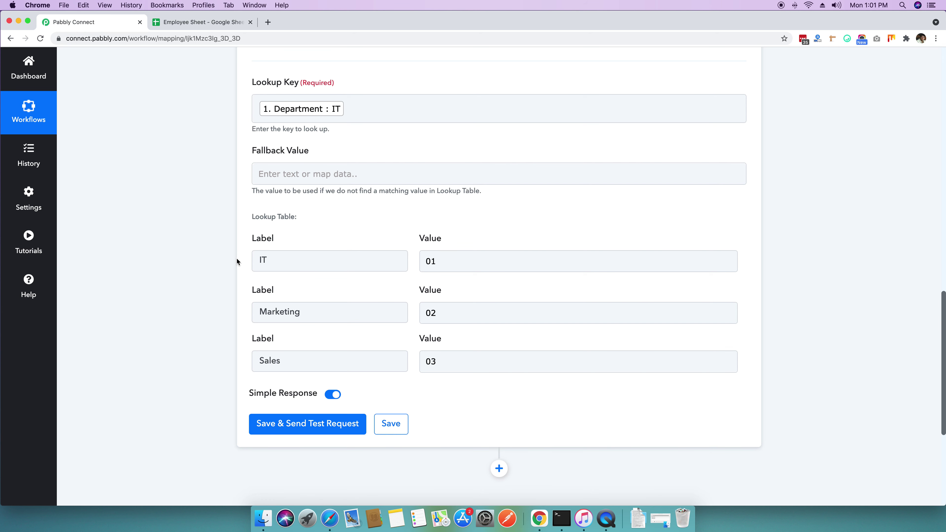
# Step: Point out the label/value pairs IT → 01, Marketing → 02 and Sales → 03
pyautogui.click(263, 263)
pyautogui.click(431, 272)
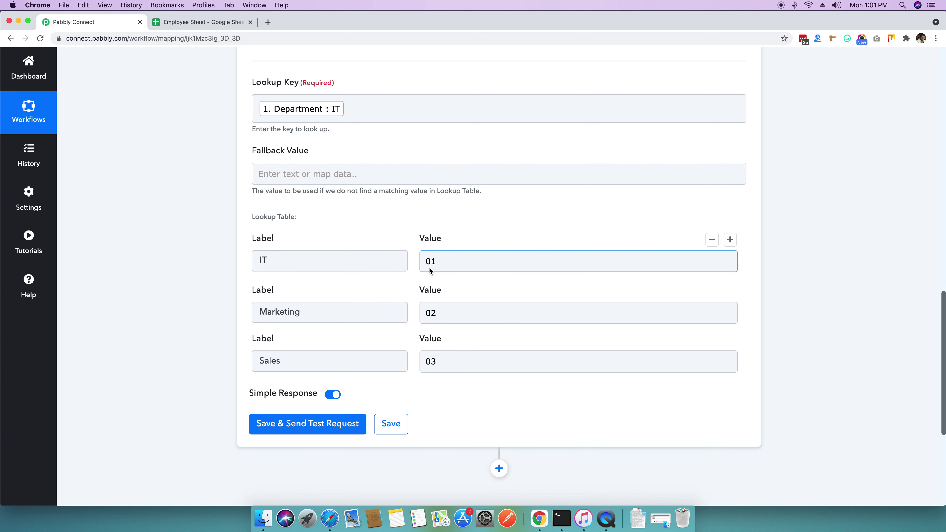
pyautogui.click(314, 317)
pyautogui.click(423, 317)
pyautogui.click(364, 381)
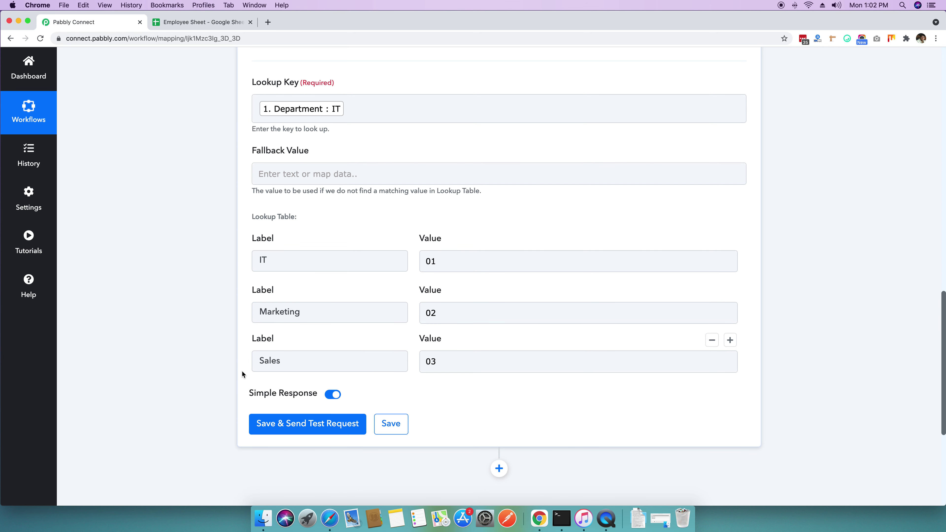
pyautogui.click(291, 360)
pyautogui.click(468, 365)
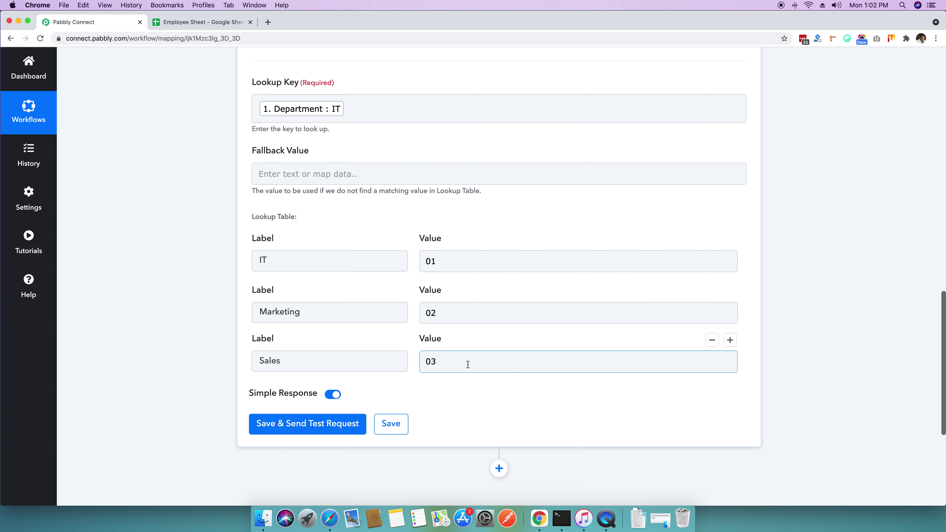
pyautogui.click(342, 357)
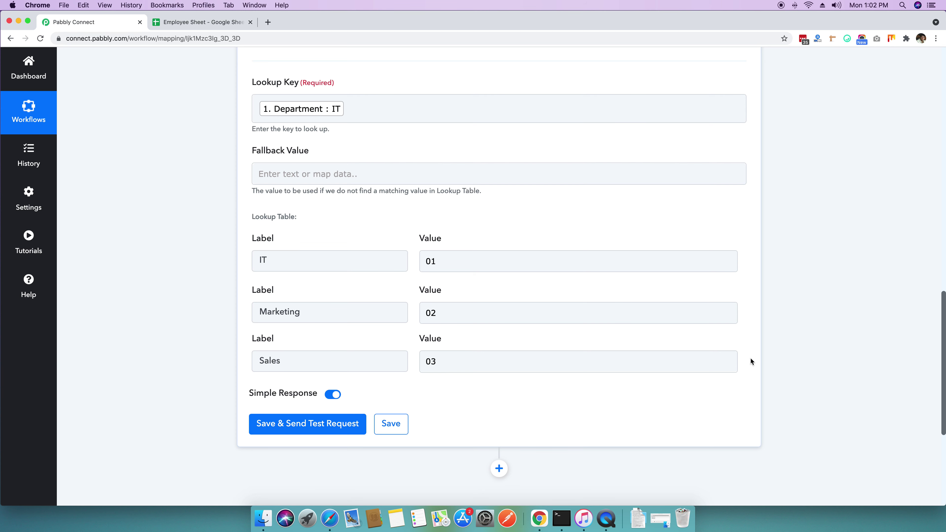
pyautogui.scroll(8, 751, 359)
pyautogui.scroll(12, 744, 370)
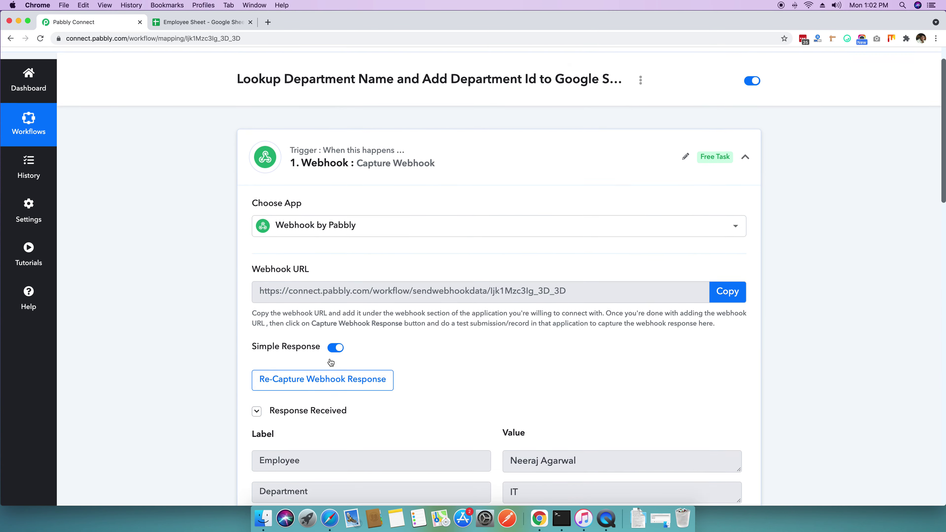
pyautogui.scroll(-2, 331, 362)
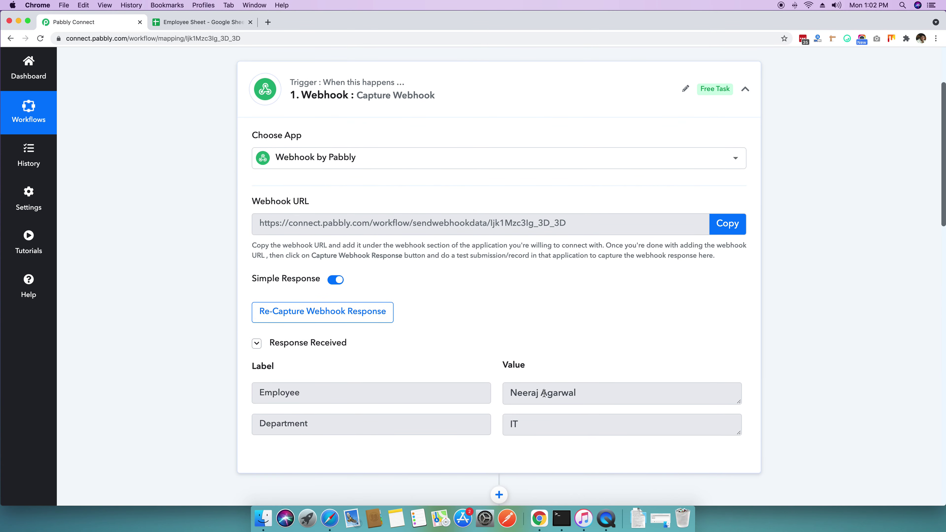
pyautogui.scroll(-5, 544, 393)
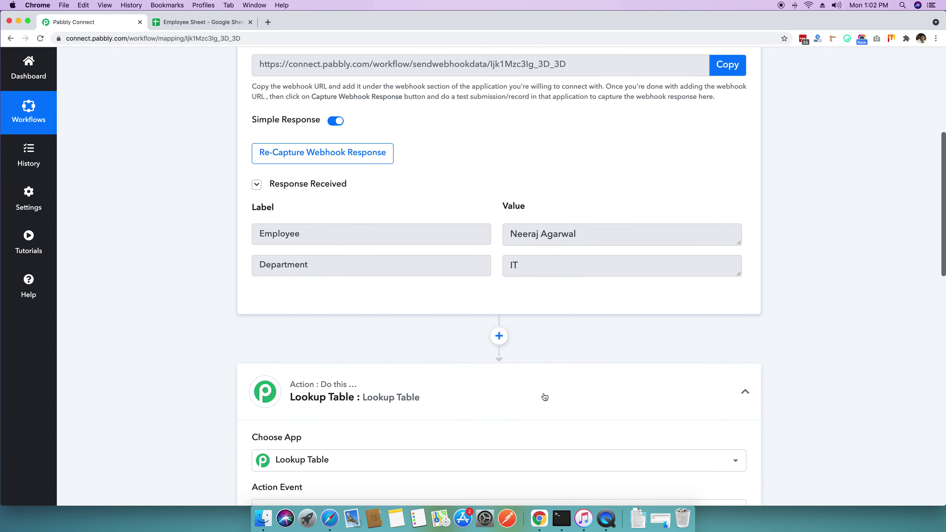
pyautogui.scroll(-5, 518, 274)
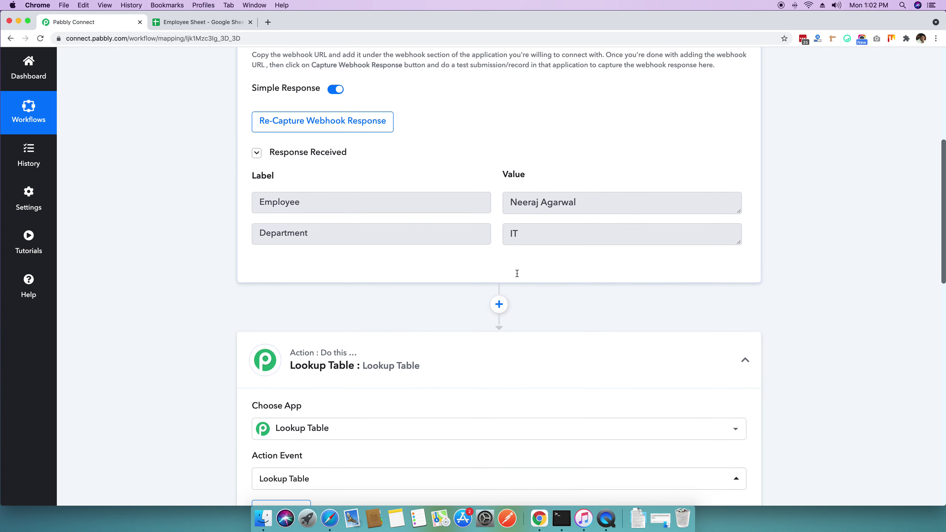
pyautogui.scroll(-10, 528, 202)
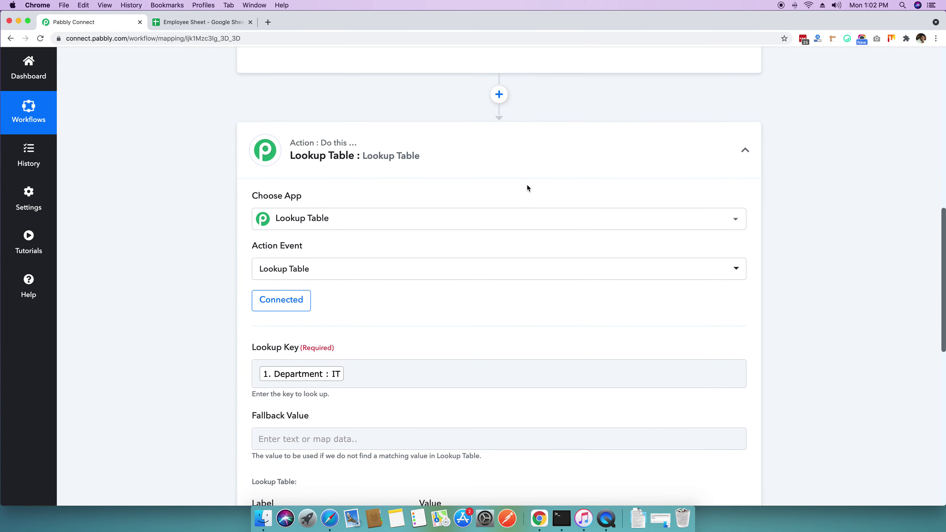
pyautogui.scroll(1, 412, 306)
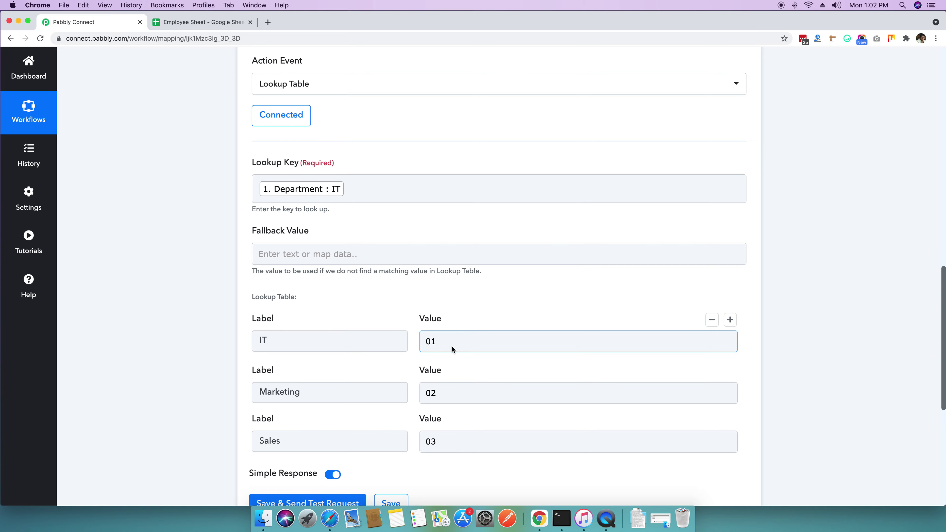
# Step: Show Employee Sheet's empty A2, B2 and C2 cells under Employee Name, Department Name and Department ID
pyautogui.click(216, 24)
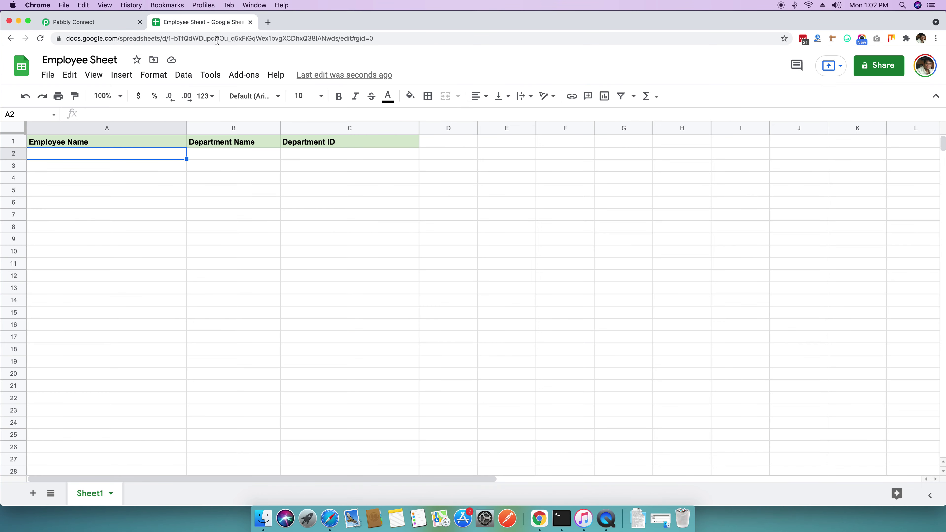
pyautogui.click(144, 188)
pyautogui.click(122, 156)
pyautogui.click(214, 158)
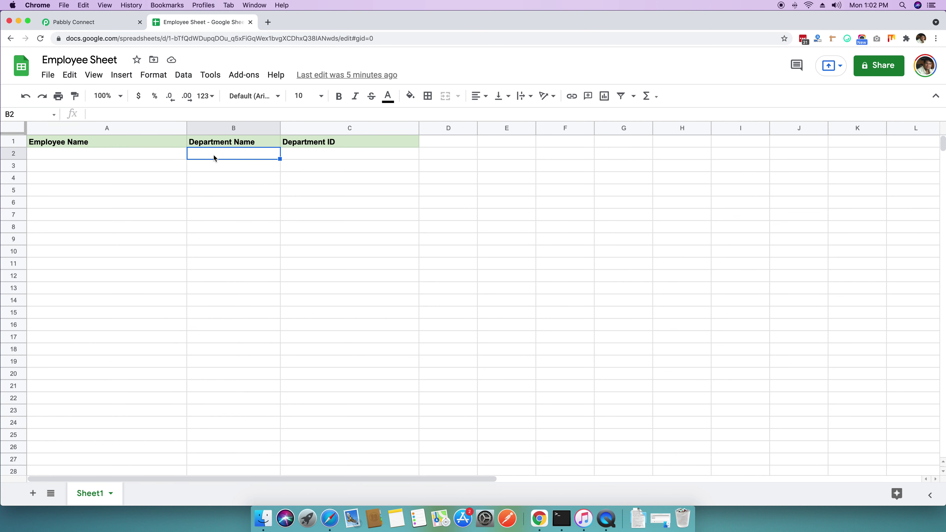
pyautogui.click(306, 154)
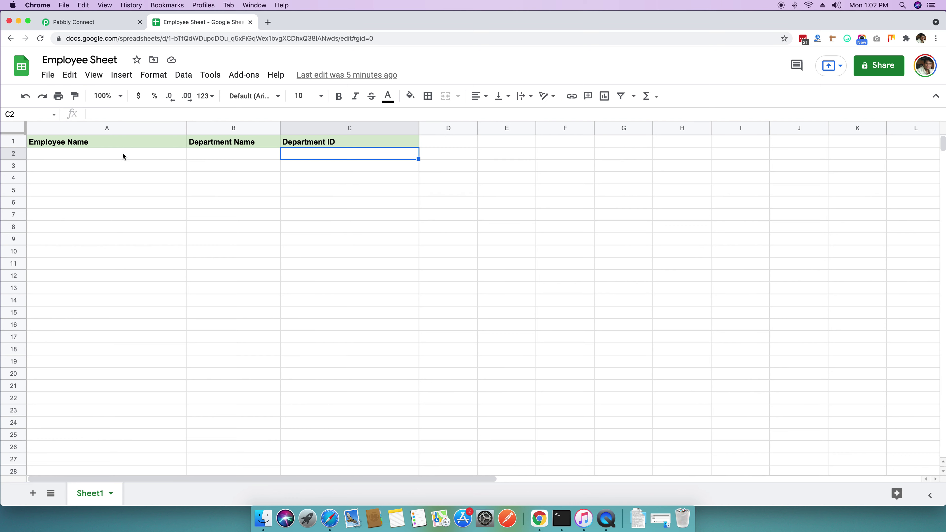
pyautogui.click(115, 156)
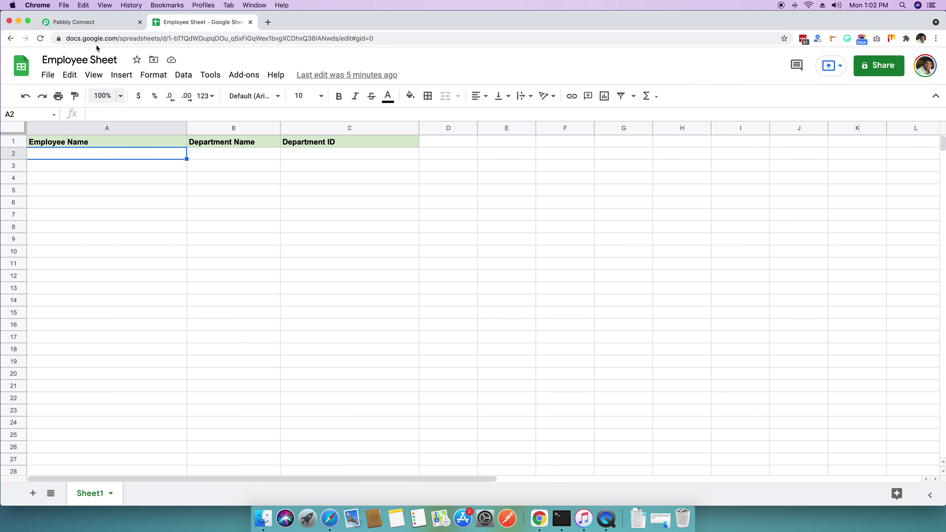
pyautogui.click(93, 24)
# Step: Review the Lookup Table rows mapping IT, Marketing and Sales to 01, 02 and 03
pyautogui.scroll(1, 303, 121)
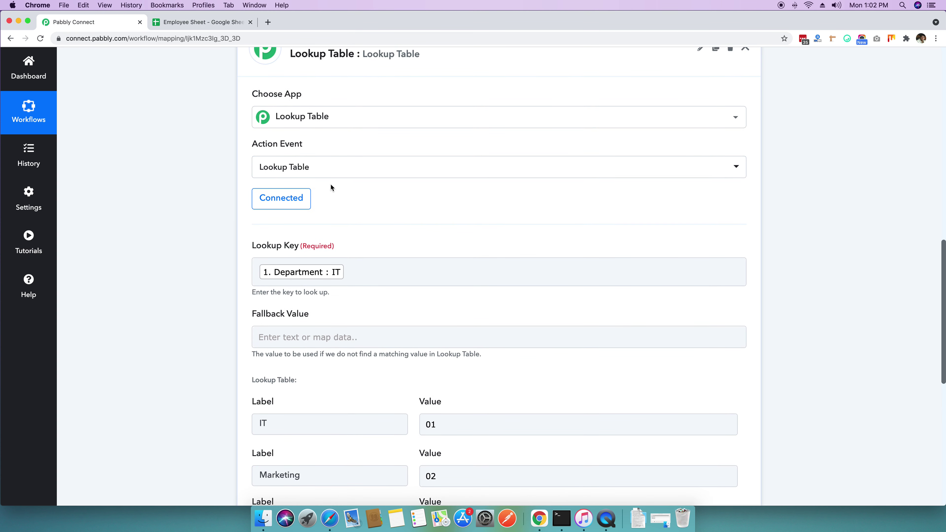
pyautogui.scroll(-4, 330, 184)
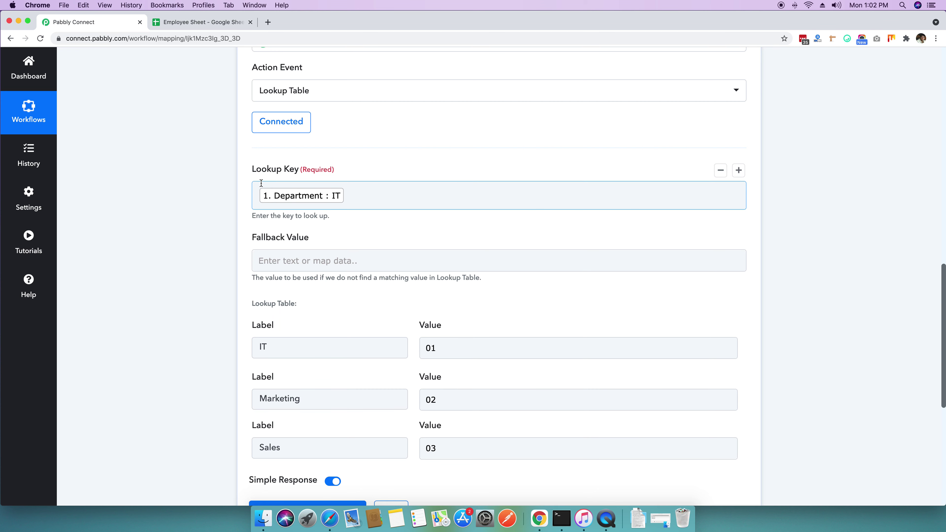
pyautogui.scroll(-7, 355, 211)
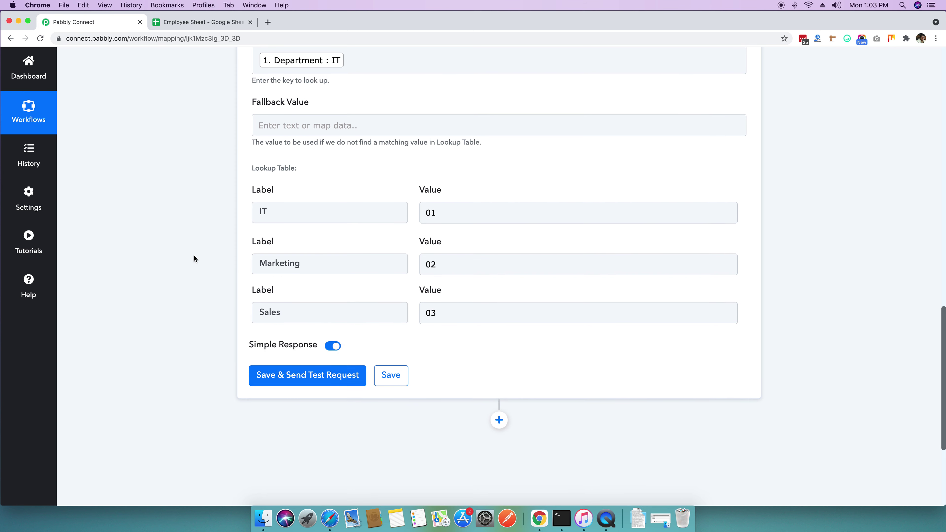
pyautogui.scroll(3, 221, 202)
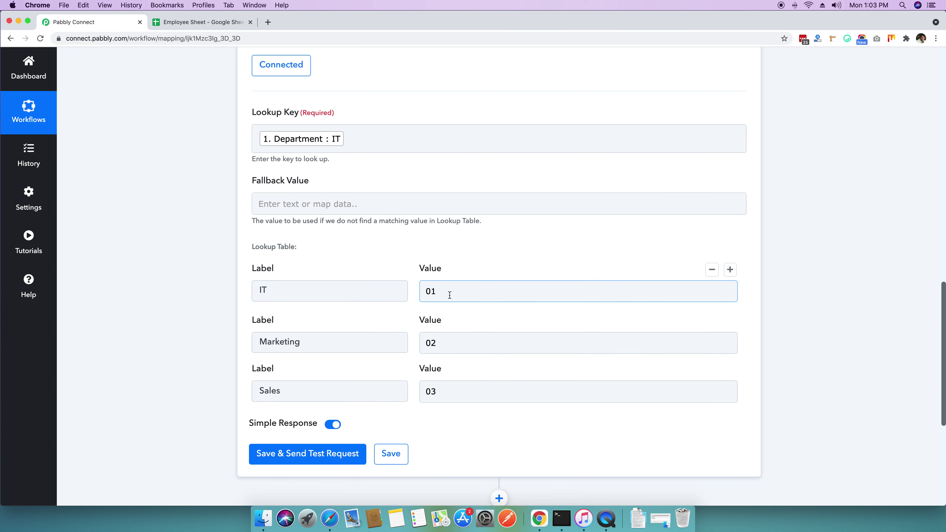
pyautogui.scroll(-3, 449, 294)
# Step: Save and test the lookup step, getting a success response with Result Label IT and Result Value 01
pyautogui.click(284, 378)
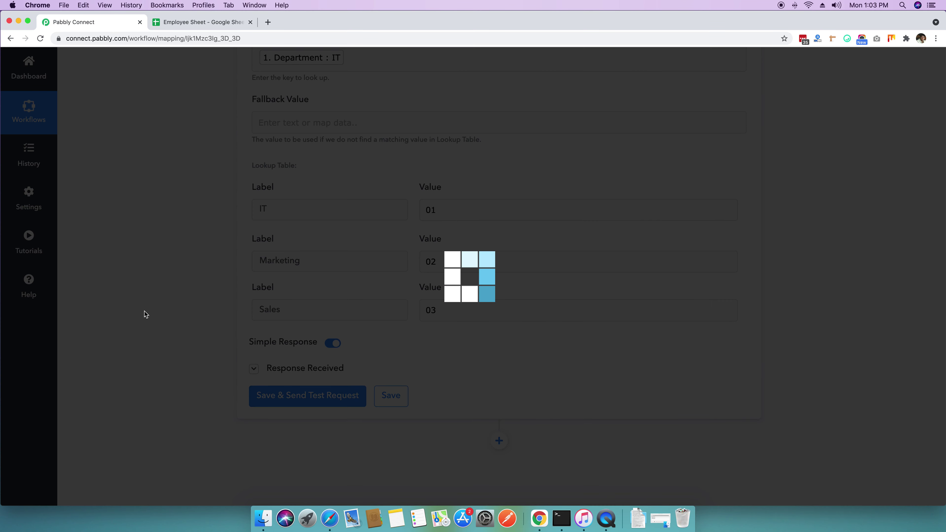
pyautogui.scroll(-2, 144, 311)
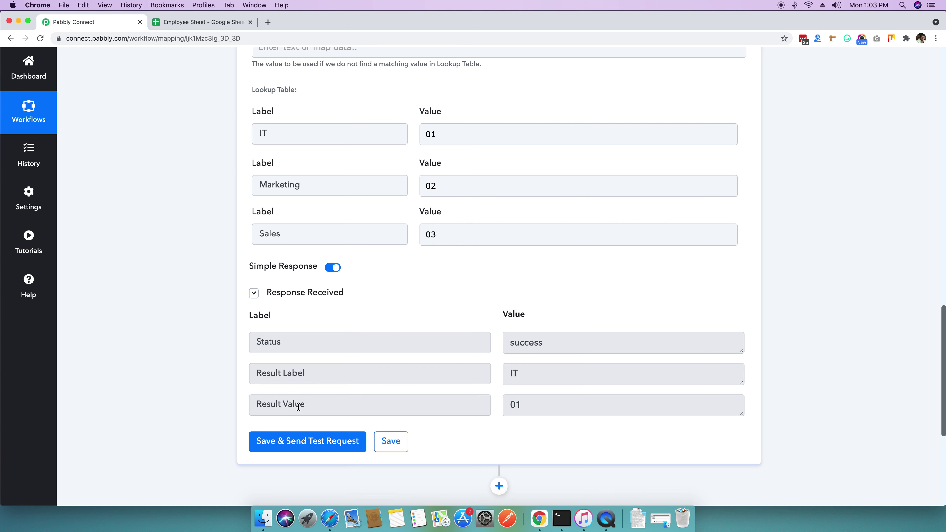
pyautogui.scroll(3, 283, 362)
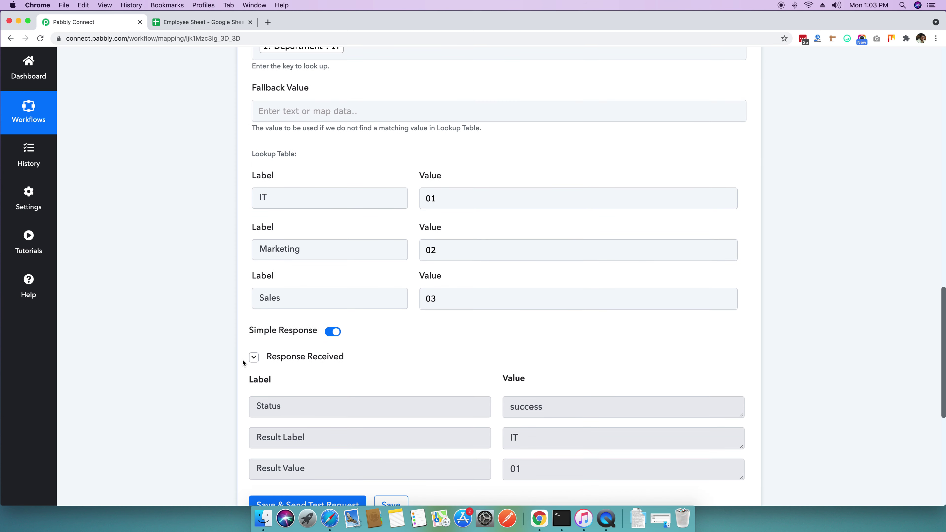
pyautogui.scroll(3, 213, 356)
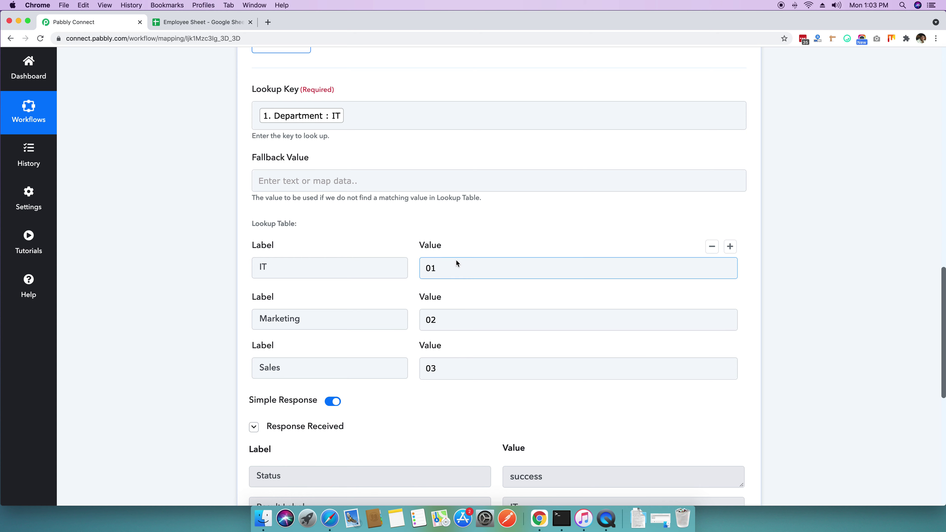
# Step: Inspect the lookup step's Lookup Key and Fallback Value fields
pyautogui.click(294, 187)
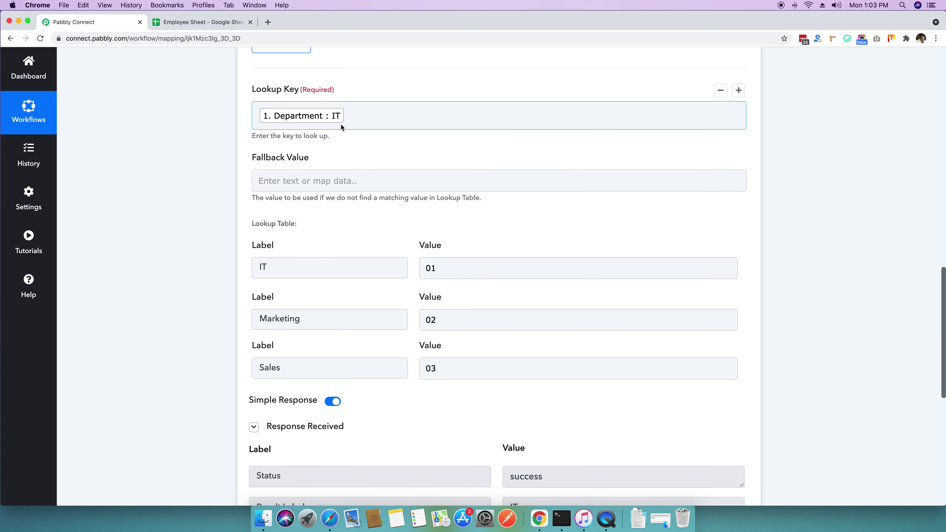
pyautogui.click(288, 184)
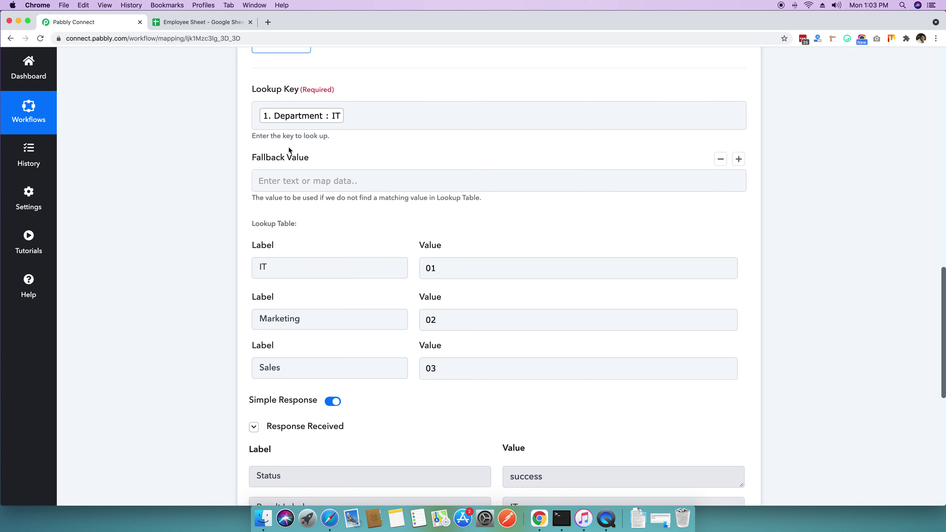
pyautogui.scroll(-8, 370, 175)
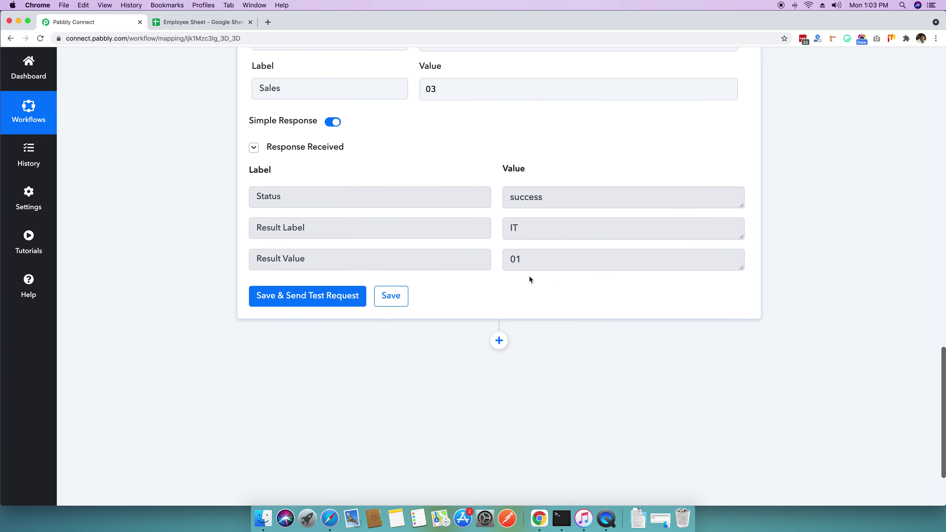
pyautogui.scroll(5, 529, 277)
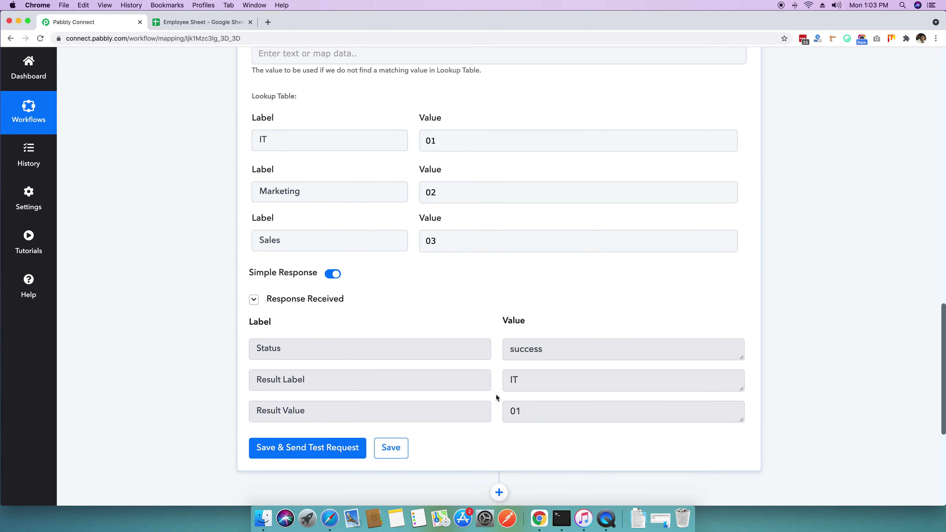
pyautogui.scroll(-3, 524, 425)
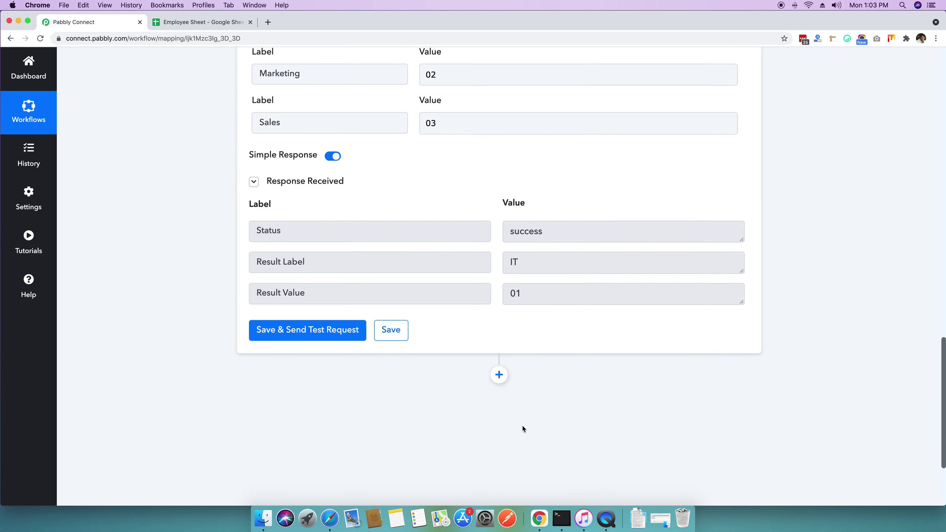
# Step: Add a new action step after the lookup and select the Google Sheets app
pyautogui.click(499, 354)
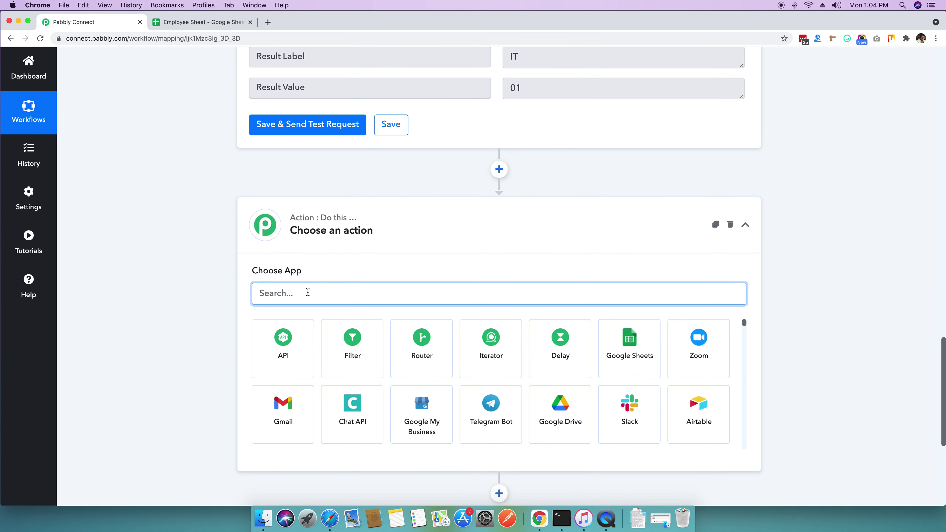
pyautogui.write('gogole')
pyautogui.press('BackSpace')
pyautogui.press('BackSpace')
pyautogui.press('BackSpace')
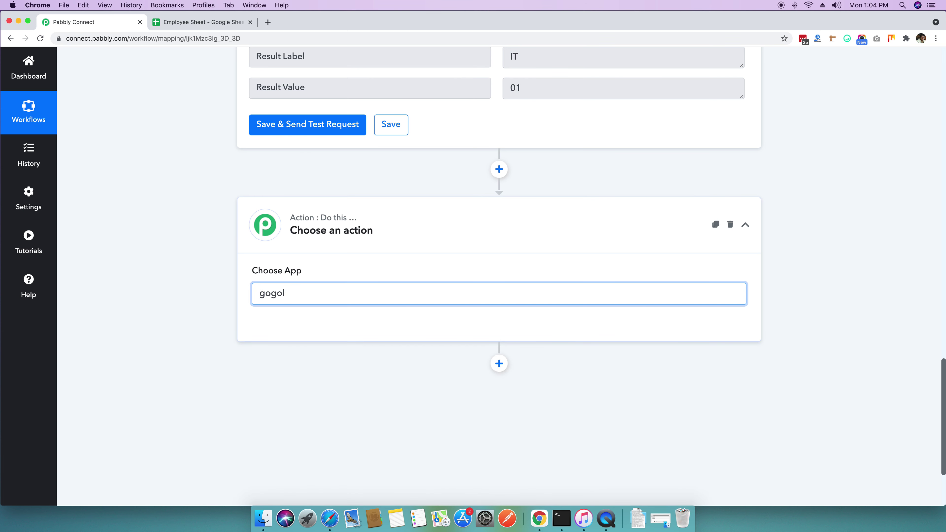
pyautogui.write('ol')
pyautogui.press('BackSpace')
pyautogui.press('BackSpace')
pyautogui.press('BackSpace')
pyautogui.write('oggle')
pyautogui.press('BackSpace')
pyautogui.press('BackSpace')
pyautogui.write('le shee')
pyautogui.click(278, 342)
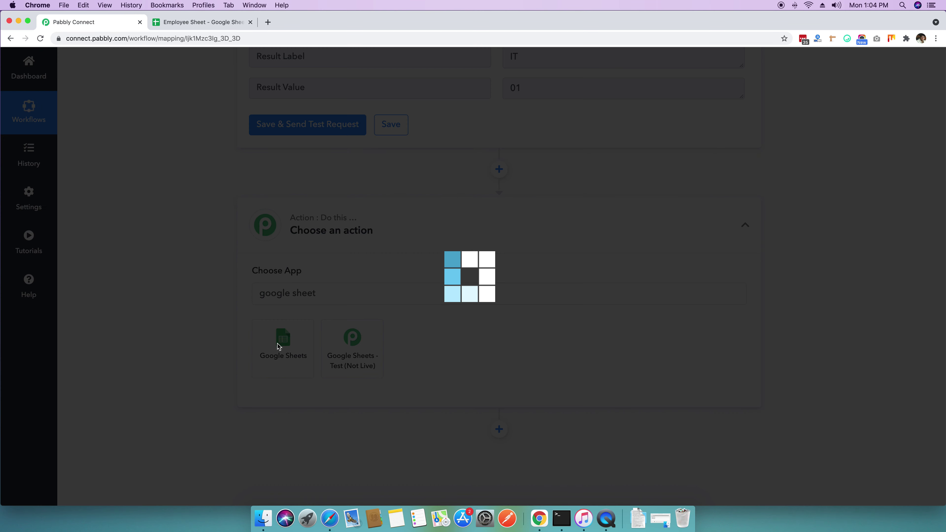
# Step: Set the Google Sheets action event to Add New Row and begin connecting an account
pyautogui.scroll(-2, 215, 350)
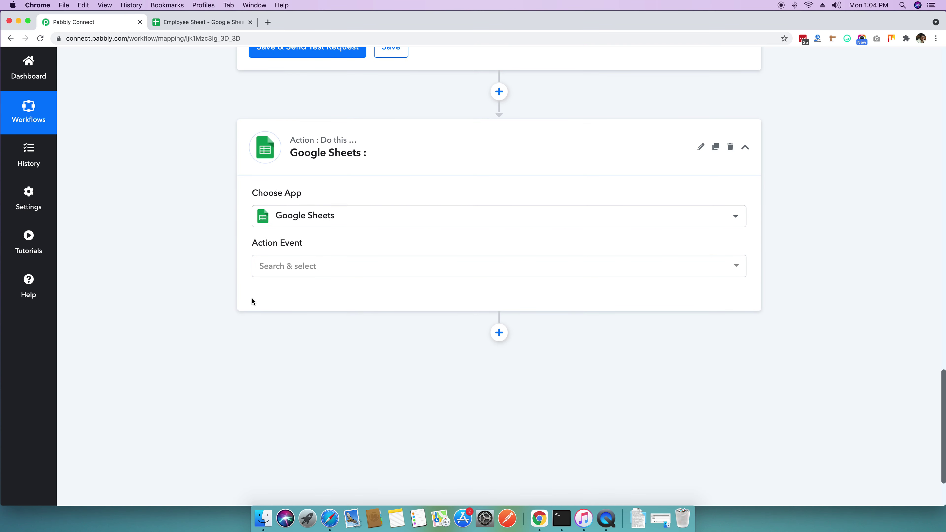
pyautogui.click(290, 275)
pyautogui.click(294, 323)
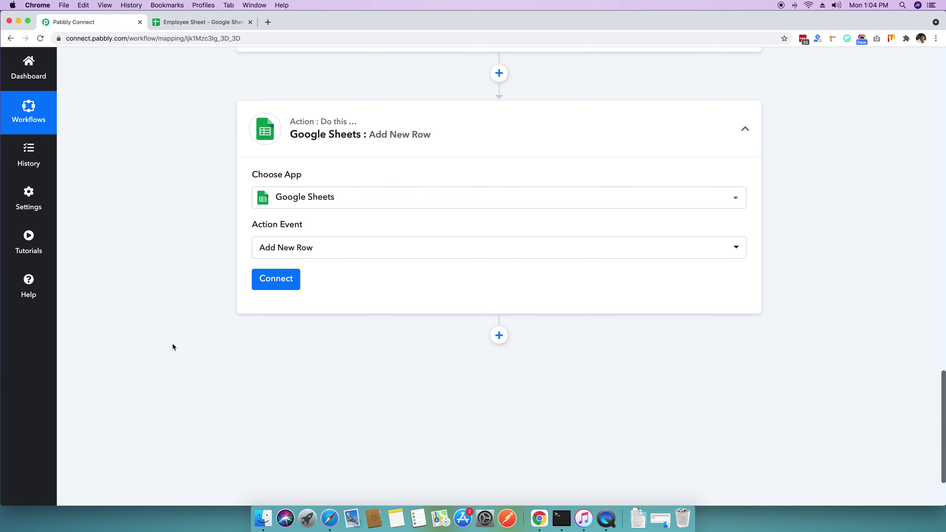
pyautogui.click(189, 21)
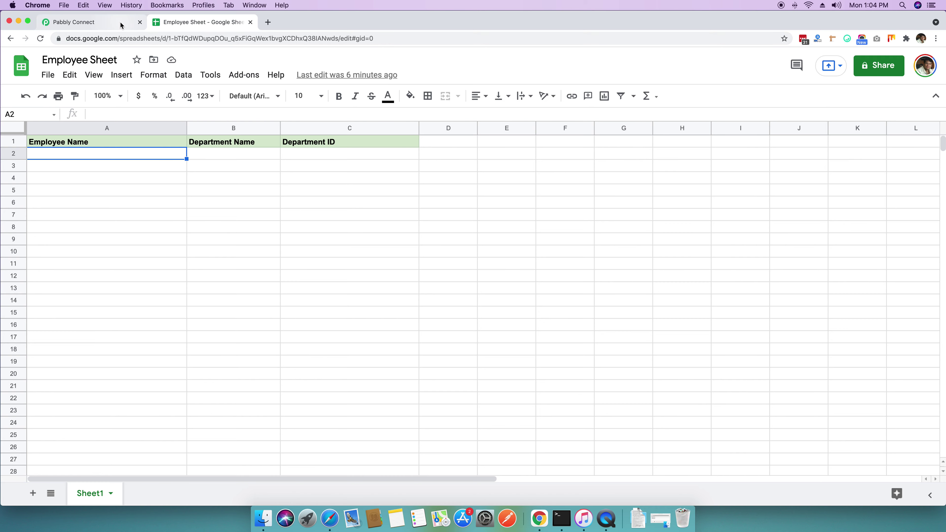
pyautogui.click(123, 21)
pyautogui.click(287, 270)
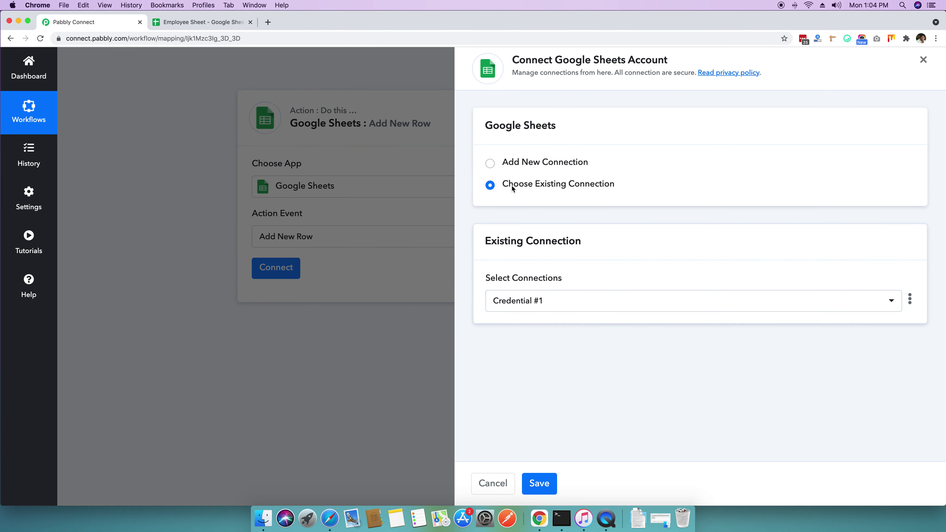
# Step: Select the newest saved Google Sheets connection and save it
pyautogui.click(570, 304)
pyautogui.scroll(-20, 566, 328)
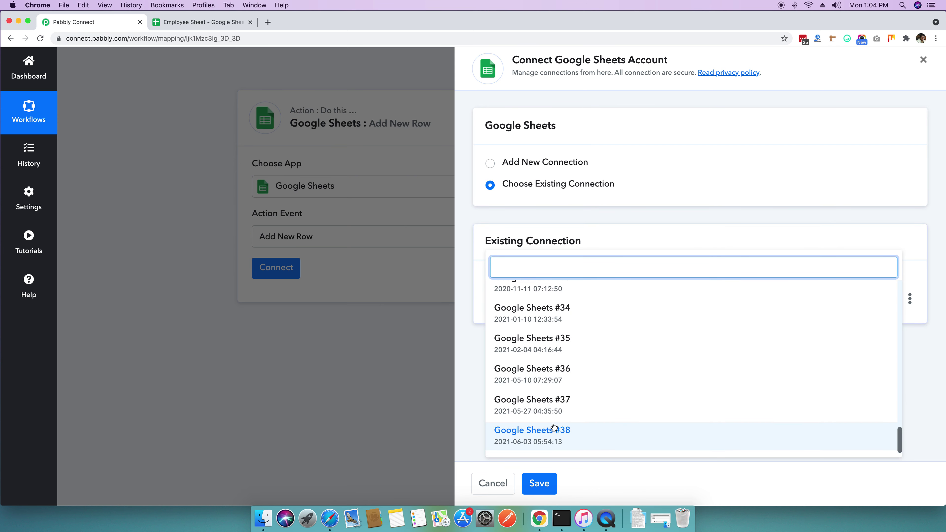
pyautogui.click(551, 437)
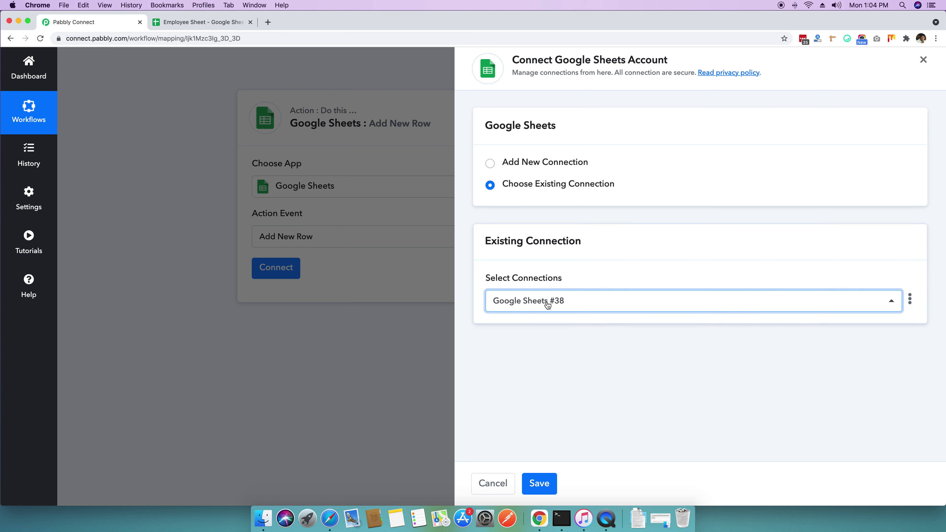
pyautogui.click(541, 483)
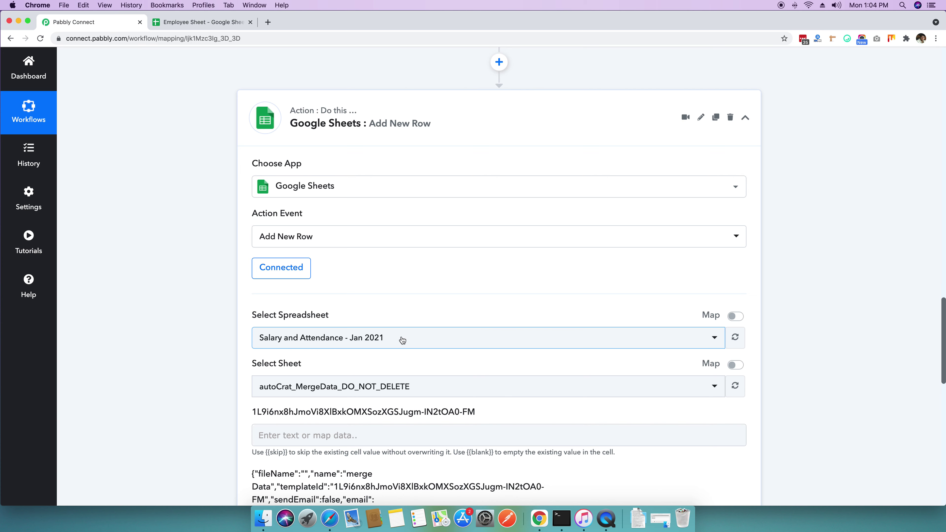
# Step: Search 'employ' and choose Employee Sheet as the target spreadsheet
pyautogui.click(403, 340)
pyautogui.write('employe')
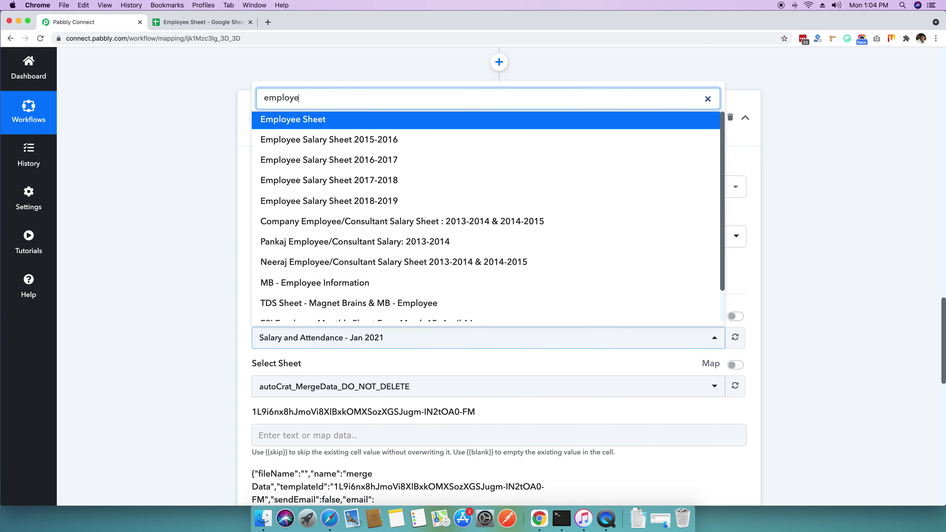
pyautogui.click(296, 120)
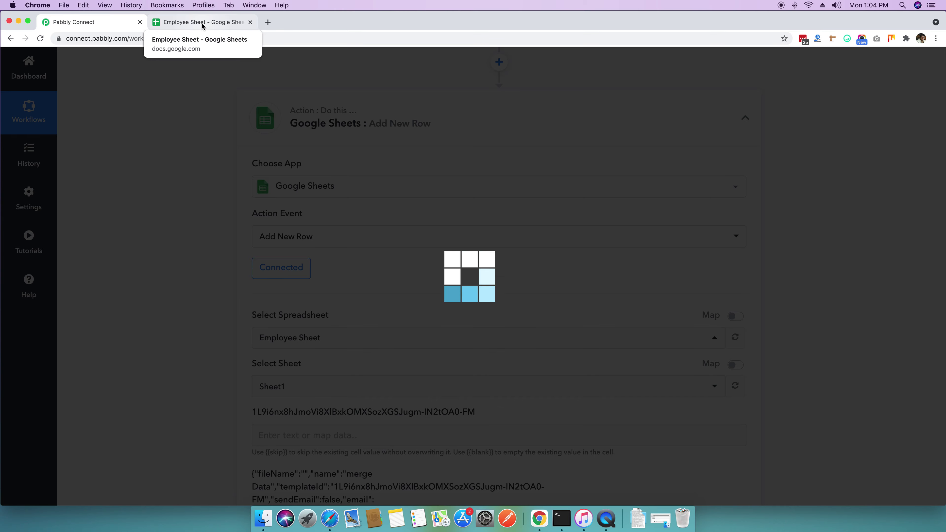
pyautogui.scroll(-5, 188, 160)
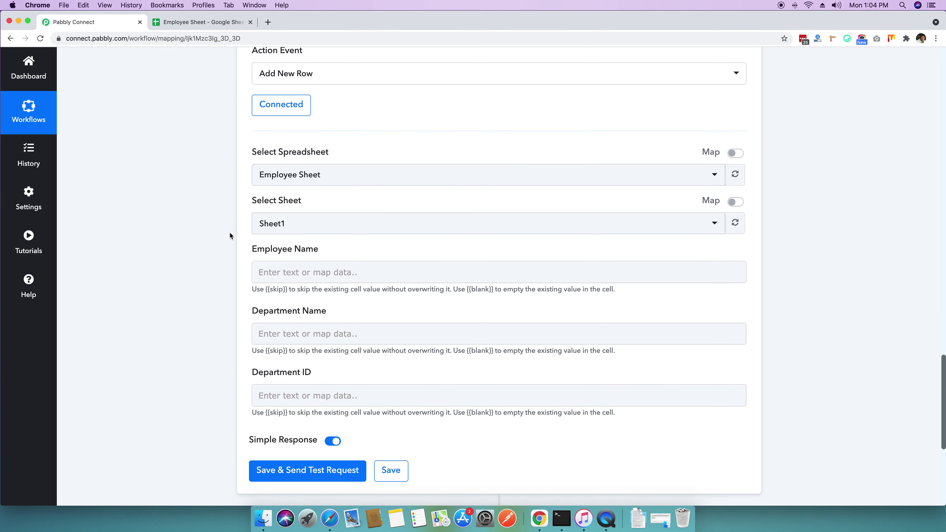
# Step: Compare against Employee Sheet's column headers, starting with Employee Name
pyautogui.click(201, 22)
pyautogui.click(101, 144)
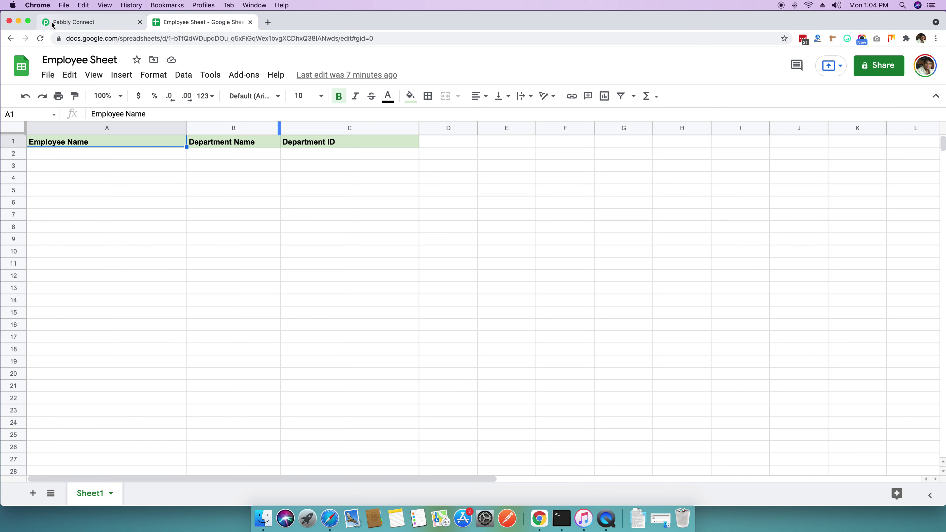
pyautogui.click(67, 23)
# Step: Map the webhook's employee name into the Employee Name field
pyautogui.scroll(1, 188, 200)
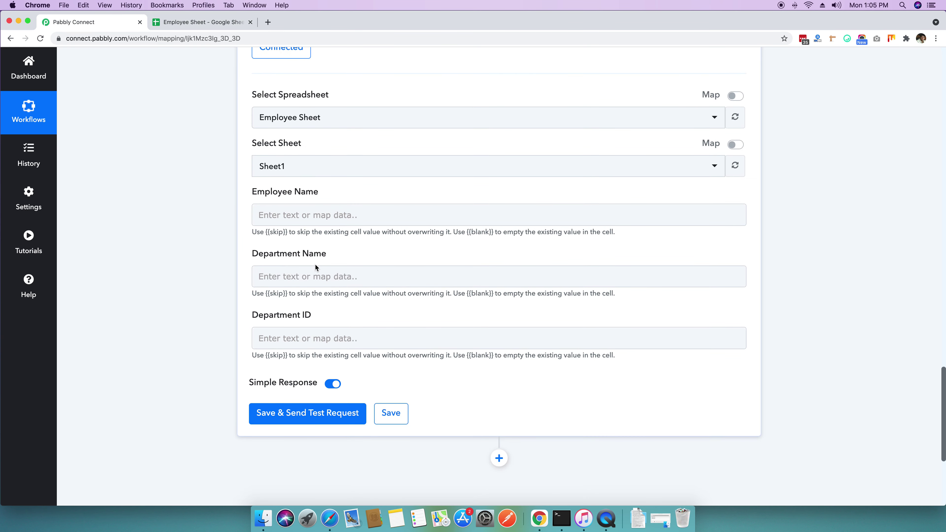
pyautogui.click(305, 217)
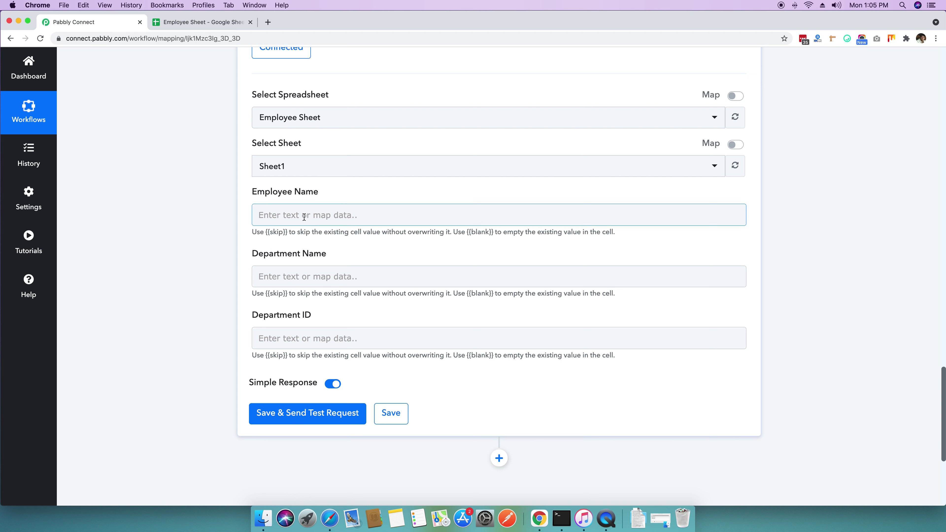
pyautogui.click(304, 217)
pyautogui.click(328, 301)
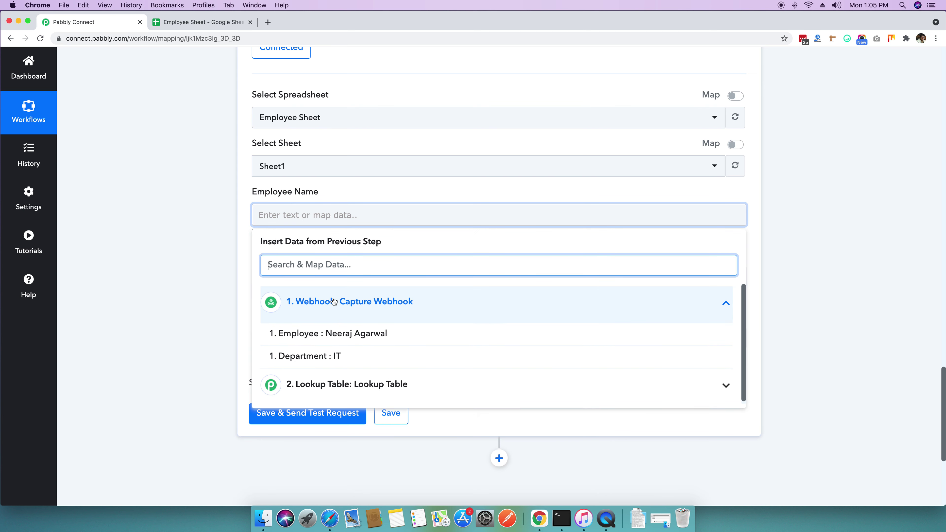
pyautogui.click(338, 338)
# Step: Map the webhook's Department value (IT) into Department Name
pyautogui.click(194, 308)
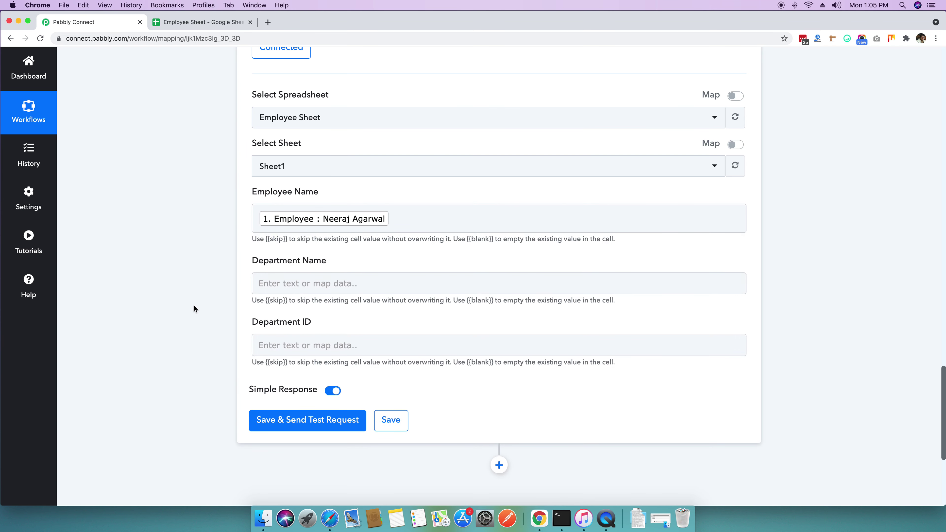
pyautogui.click(297, 286)
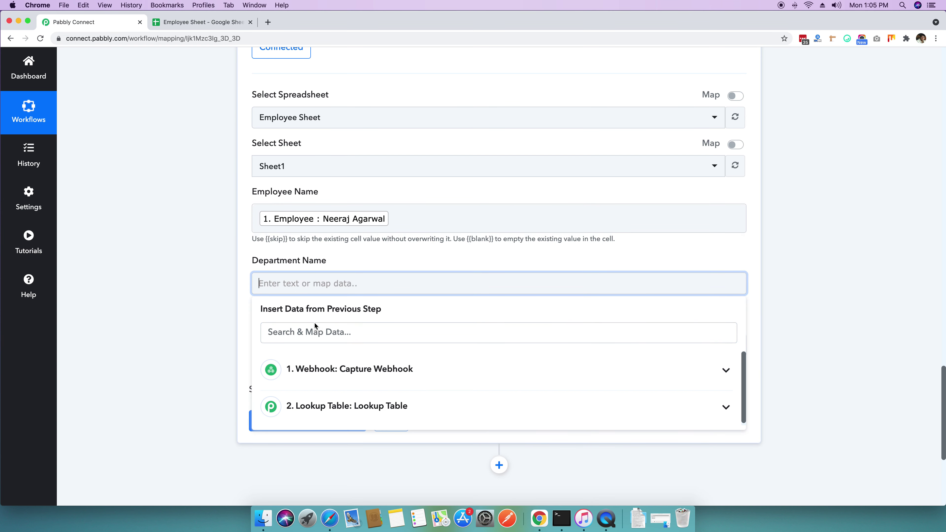
pyautogui.click(334, 370)
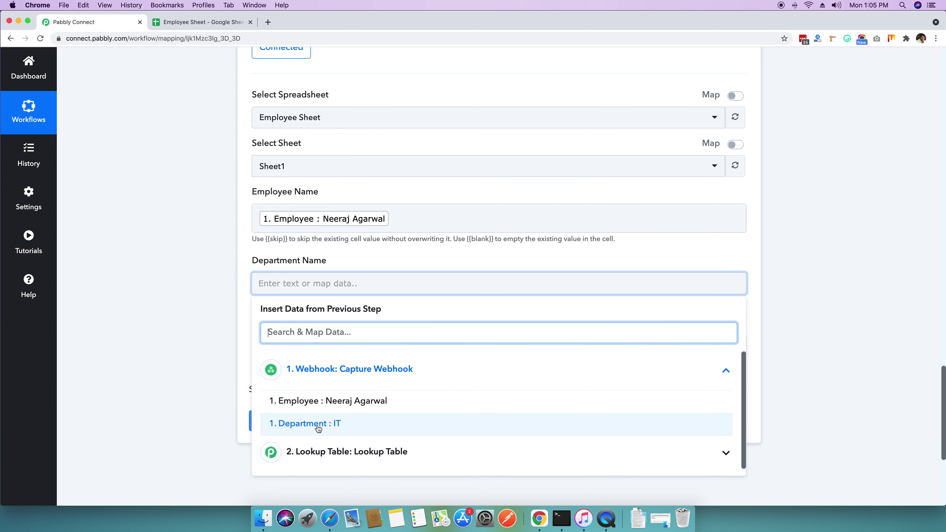
pyautogui.click(319, 429)
pyautogui.click(178, 330)
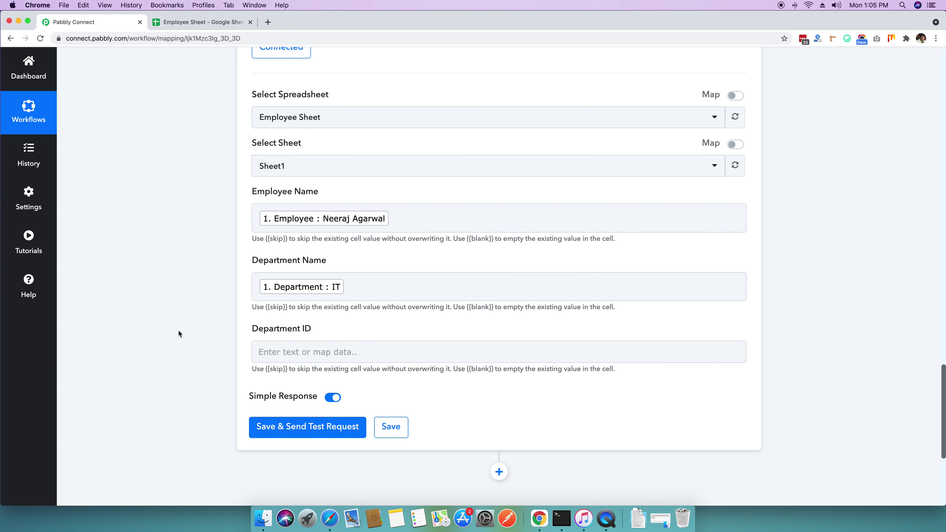
# Step: Map the Lookup Table's Result Value (01) into Department ID
pyautogui.scroll(-1, 178, 330)
pyautogui.click(281, 333)
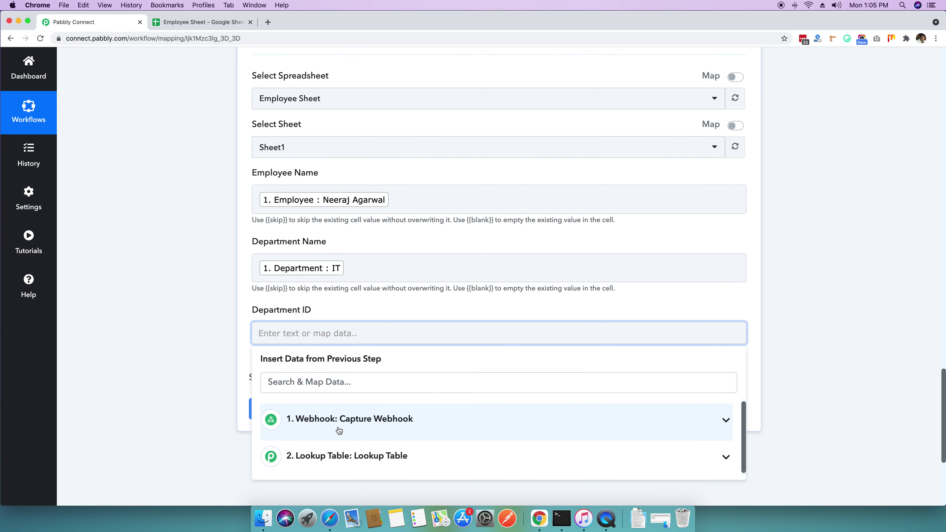
pyautogui.click(304, 457)
pyautogui.scroll(-5, 317, 452)
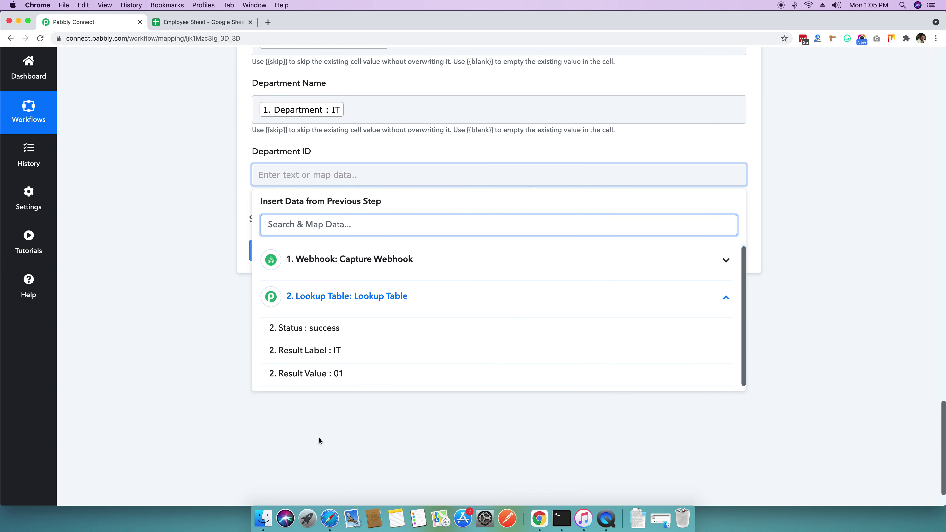
pyautogui.click(323, 379)
pyautogui.click(179, 279)
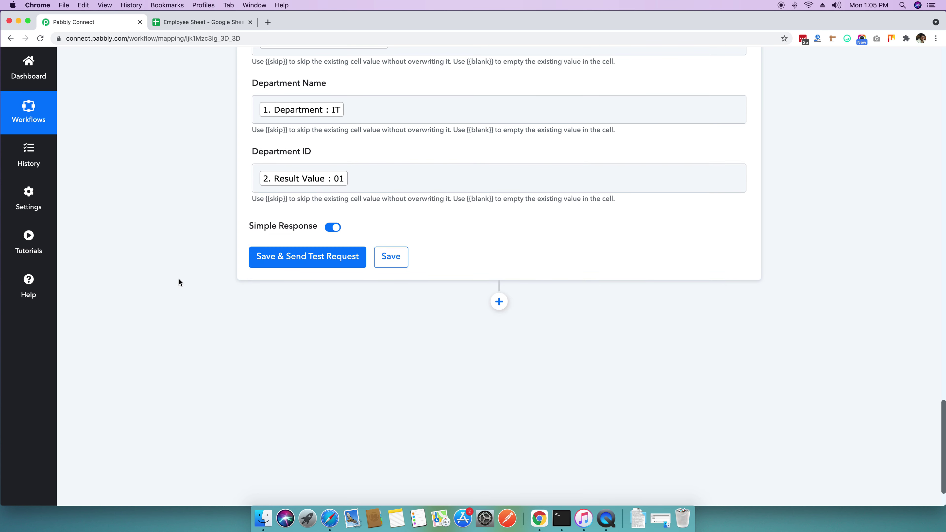
pyautogui.scroll(5, 175, 284)
pyautogui.scroll(3, 174, 285)
pyautogui.scroll(-3, 173, 285)
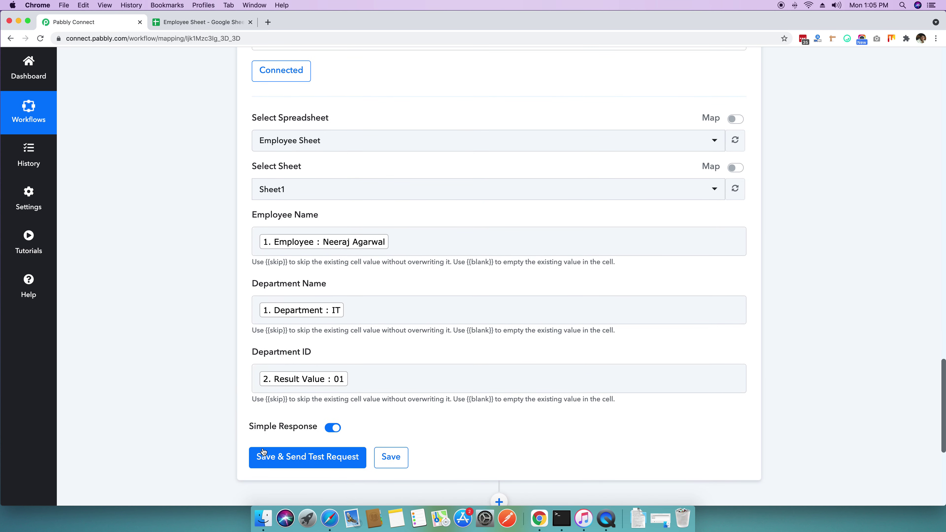
# Step: Save and send a test row, then check Employee Sheet's new IT row with Department ID 1
pyautogui.click(283, 462)
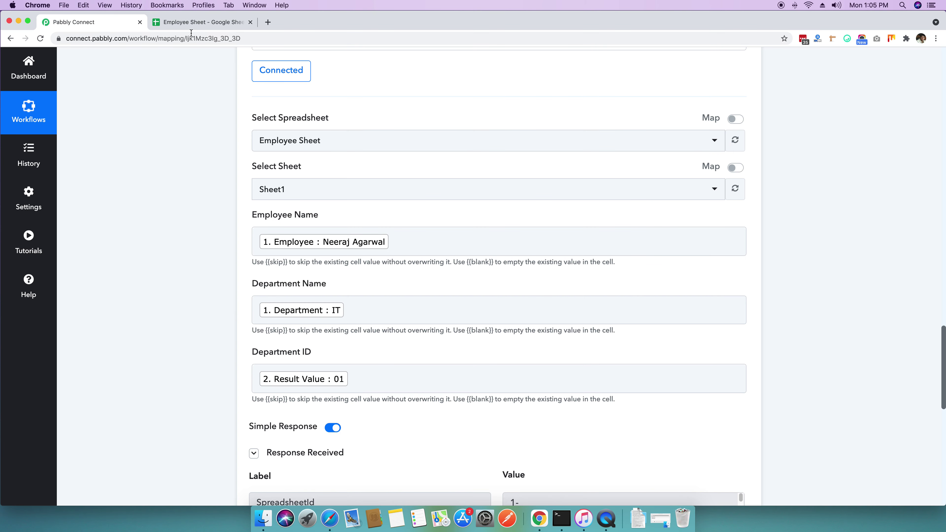
pyautogui.click(190, 22)
pyautogui.click(213, 224)
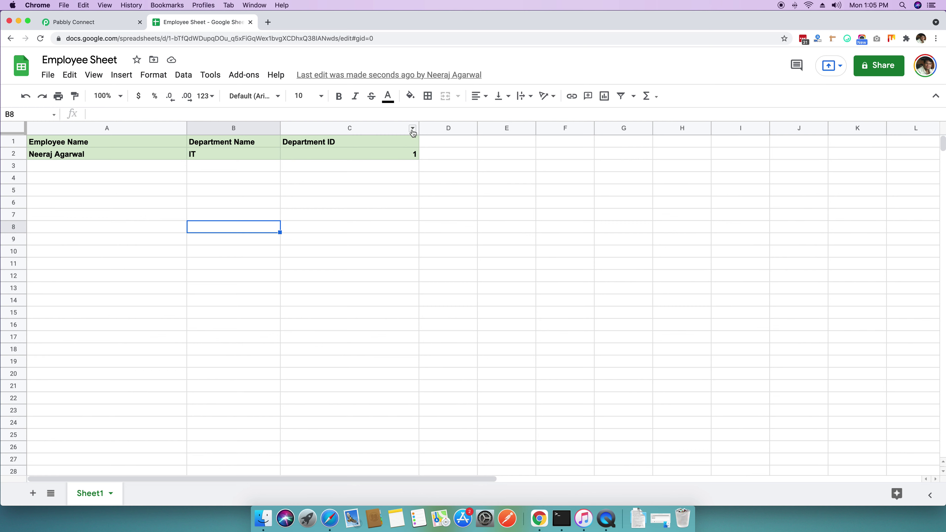
# Step: Narrow column C to fit the Department ID header and check the value in C2
pyautogui.moveTo(419, 129); pyautogui.dragTo(337, 128)
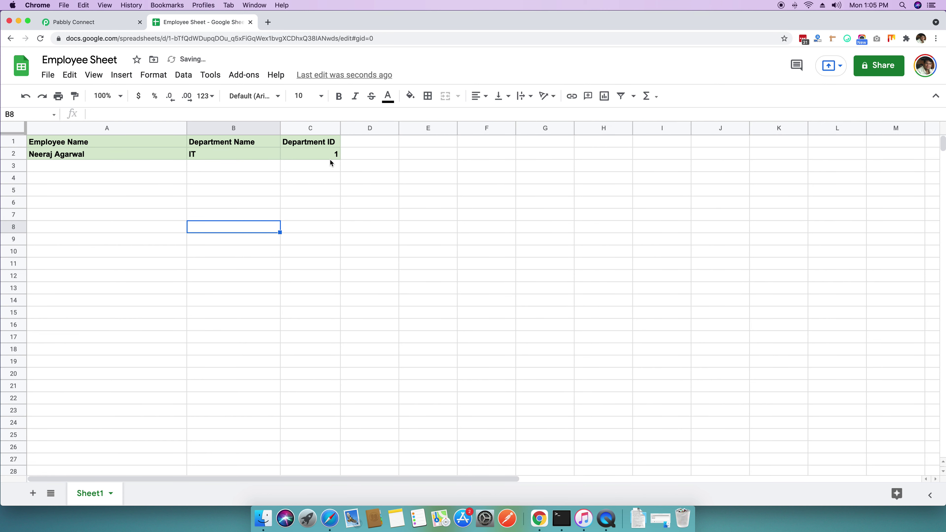
pyautogui.click(298, 154)
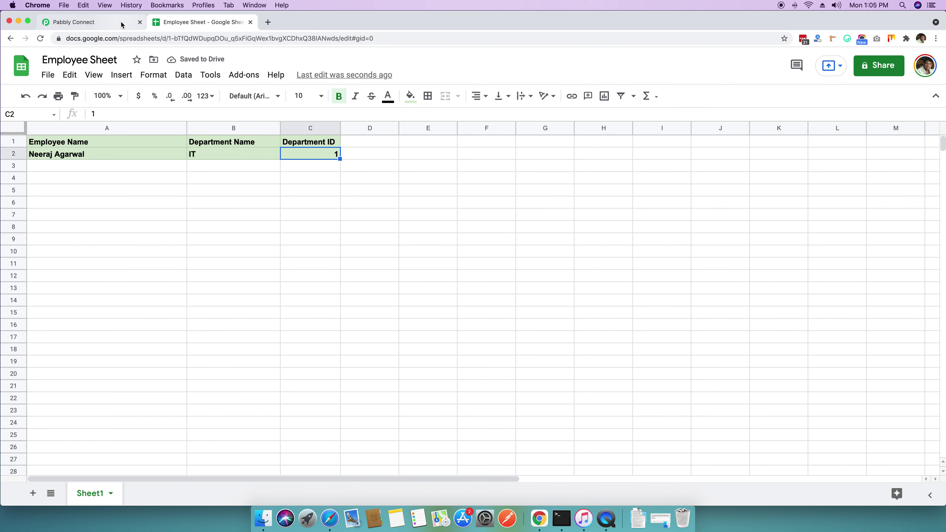
pyautogui.click(106, 23)
pyautogui.scroll(7, 159, 208)
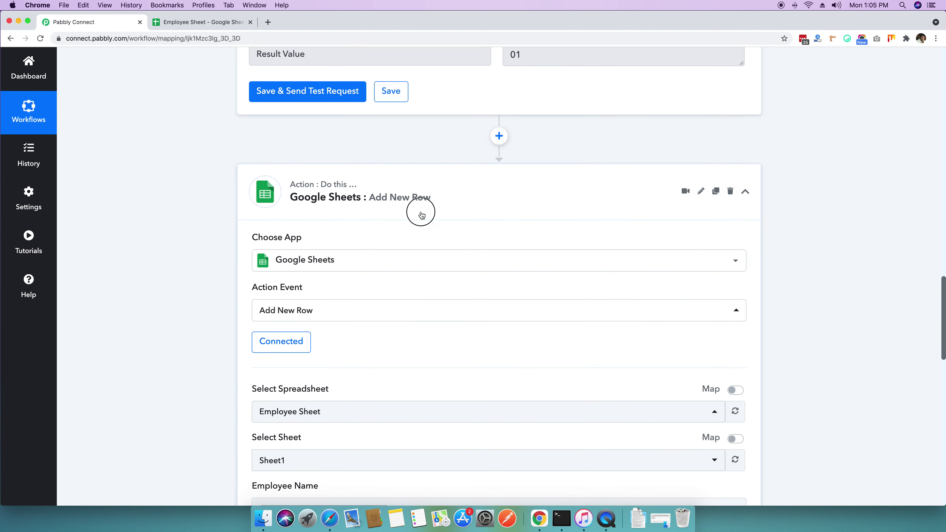
# Step: Collapse the Google Sheets action card and review the lookup table's Marketing entry
pyautogui.click(417, 213)
pyautogui.scroll(10, 196, 233)
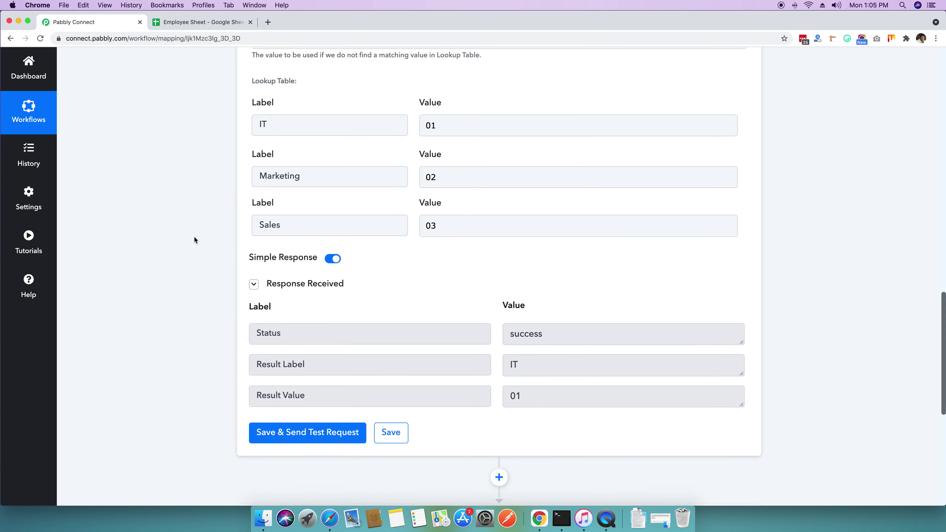
pyautogui.scroll(1, 324, 199)
pyautogui.click(305, 266)
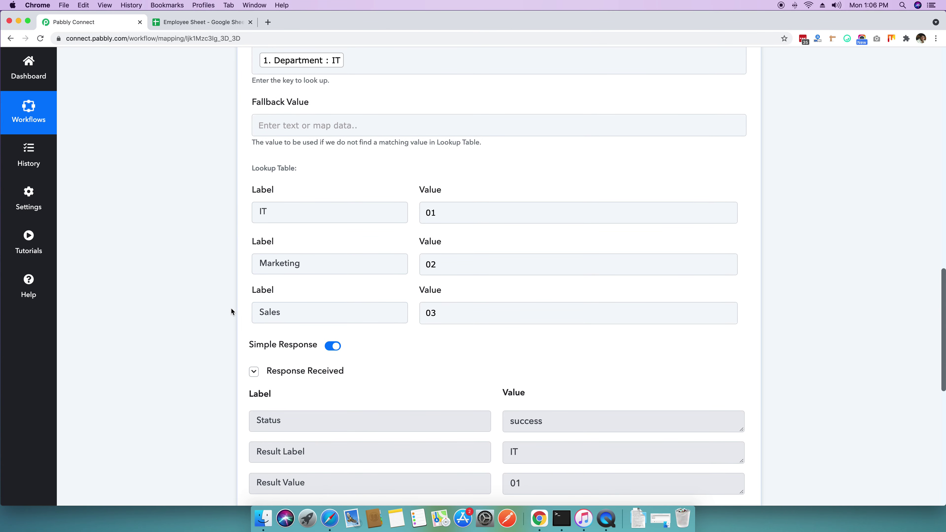
pyautogui.scroll(10, 231, 308)
pyautogui.scroll(1, 231, 309)
# Step: Collapse the Lookup Table card, then select and copy the full Webhook trigger URL
pyautogui.click(445, 257)
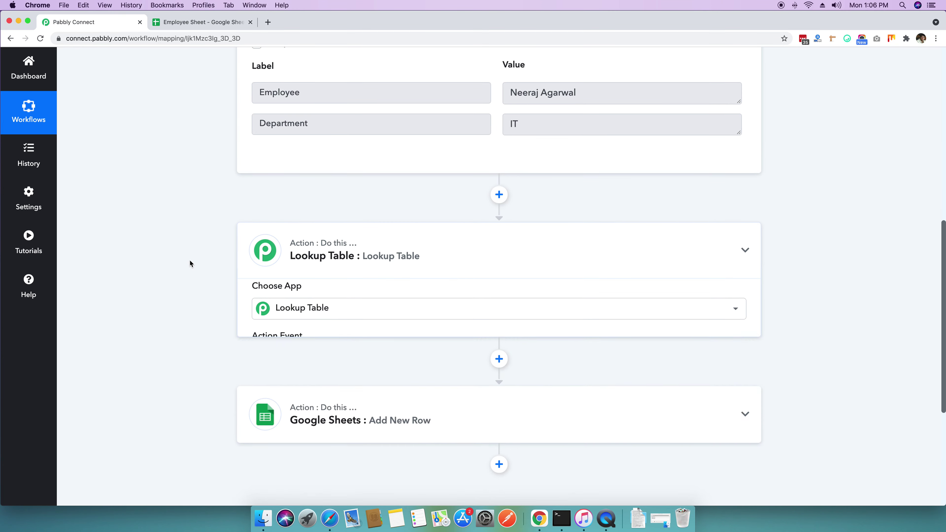
pyautogui.scroll(8, 188, 263)
pyautogui.moveTo(562, 236); pyautogui.dragTo(246, 236)
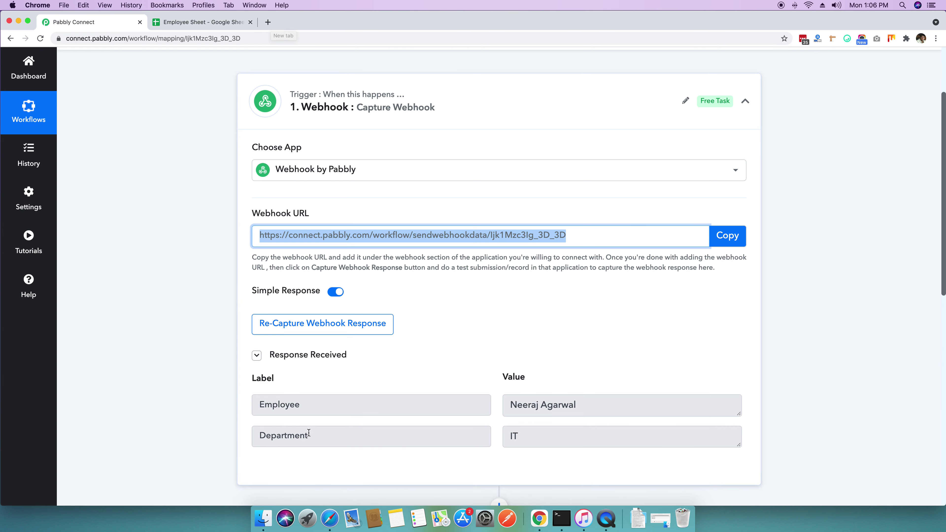
# Step: In a new tab, call the webhook URL with ?Employee=<employee name>&Department=Sales appended
pyautogui.click(268, 22)
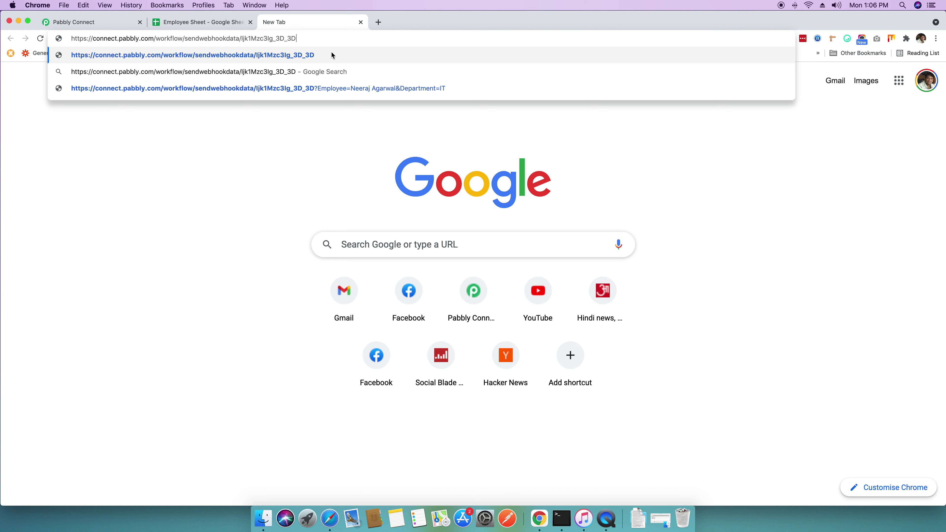
pyautogui.write('?E')
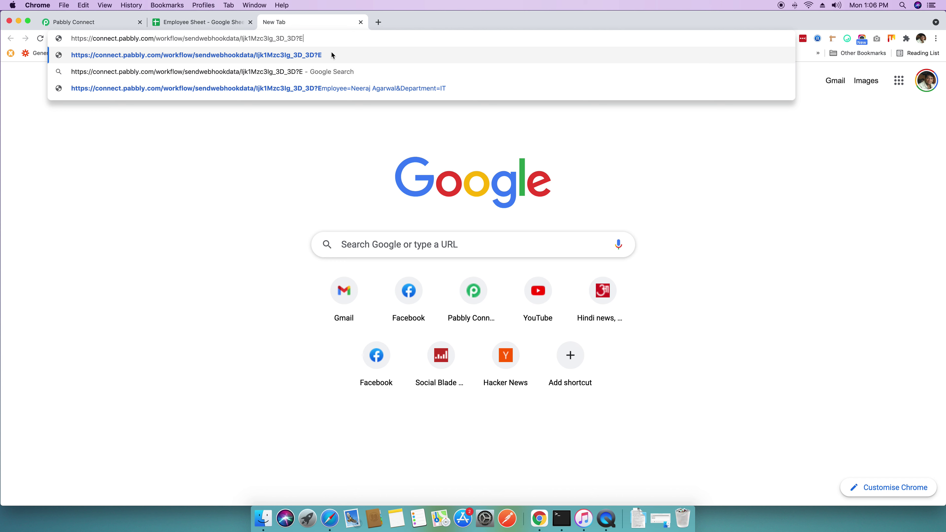
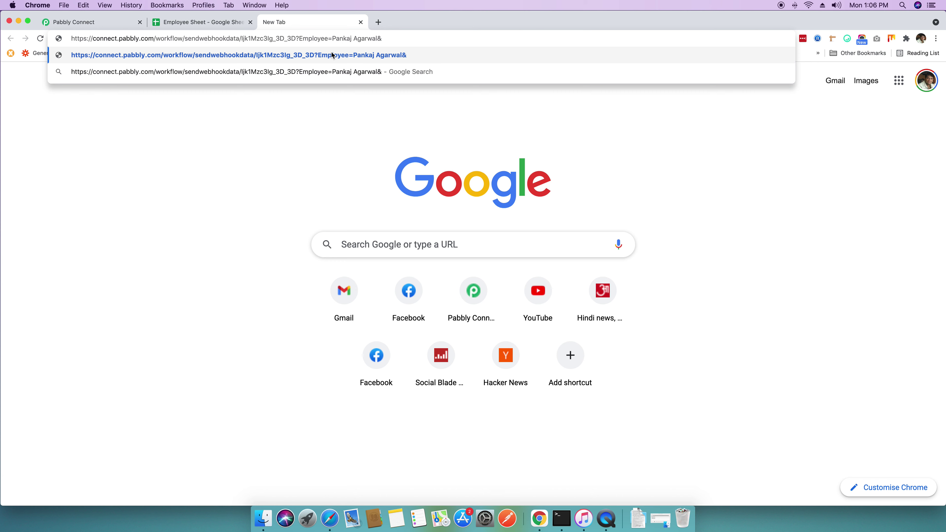
pyautogui.write('Department')
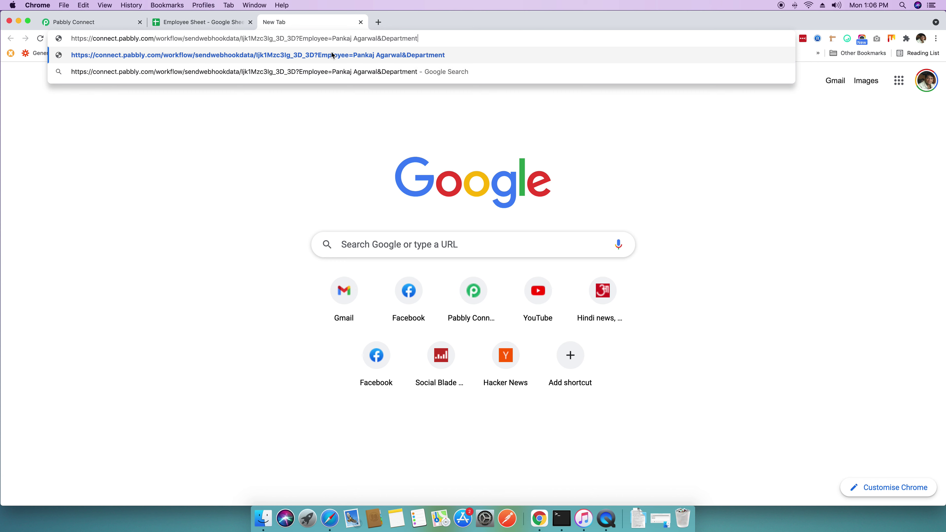
pyautogui.write('=Sales')
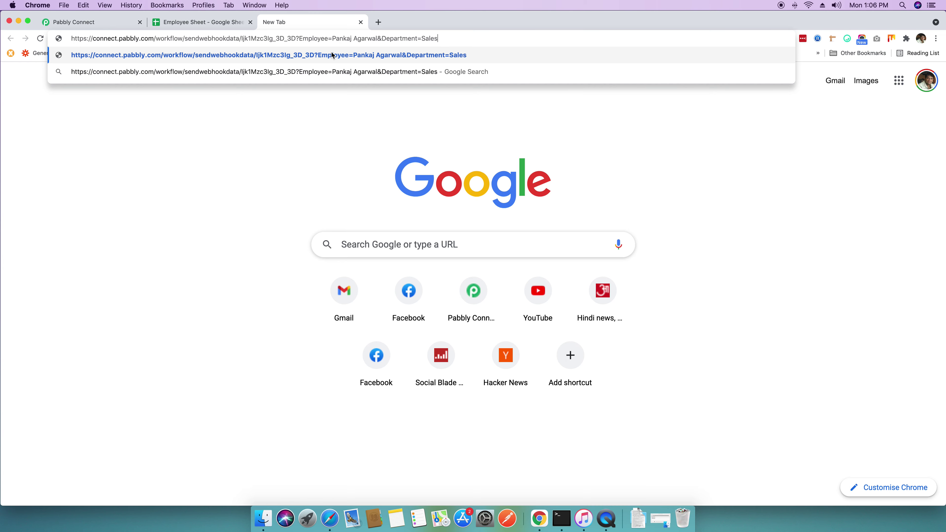
pyautogui.click(332, 55)
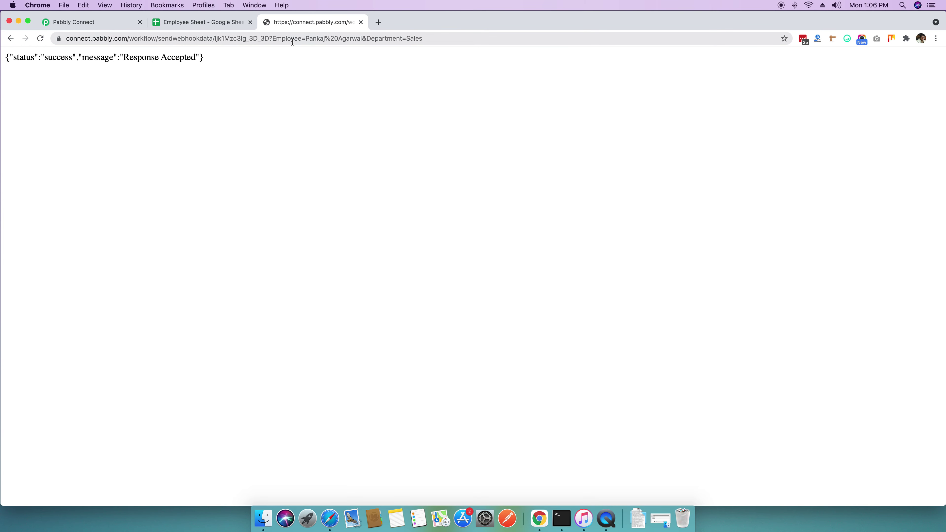
# Step: On the Employee Sheet, check new row 3: the employee's name in A3 and Sales in B3
pyautogui.click(224, 31)
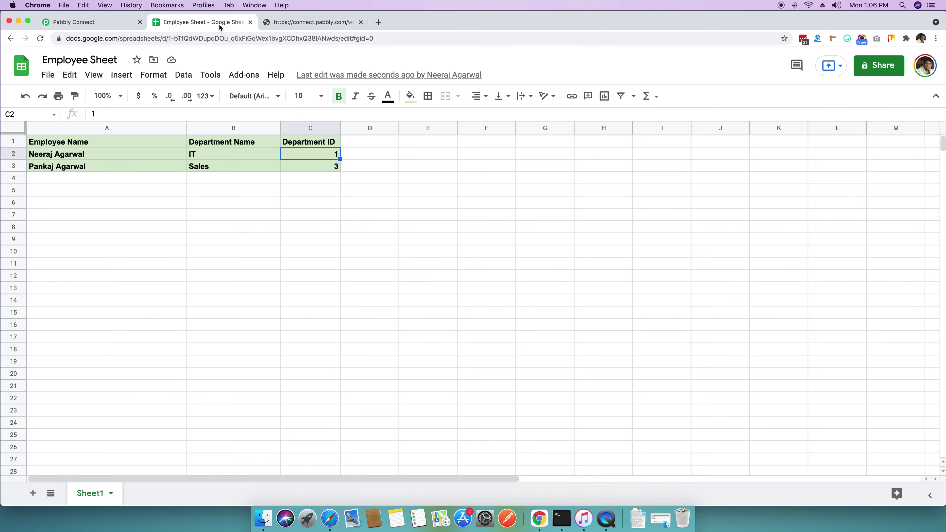
pyautogui.click(82, 167)
pyautogui.click(222, 169)
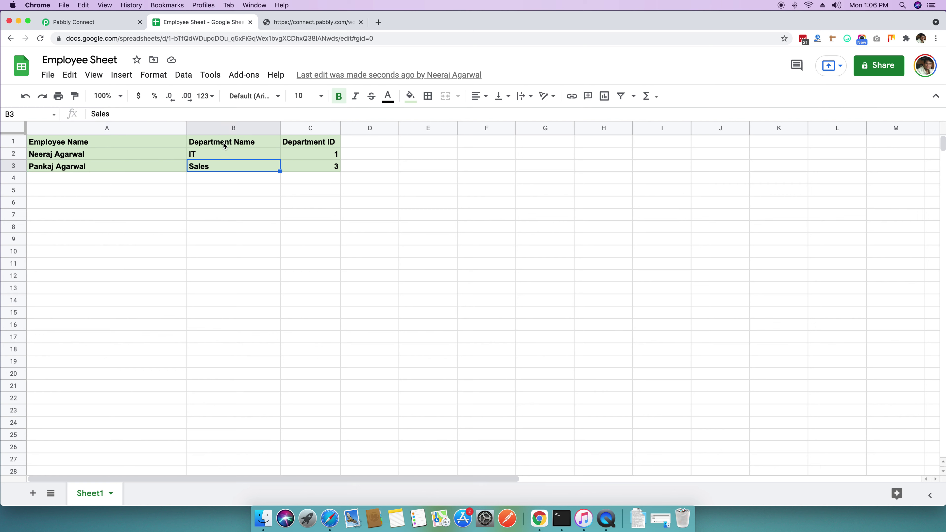